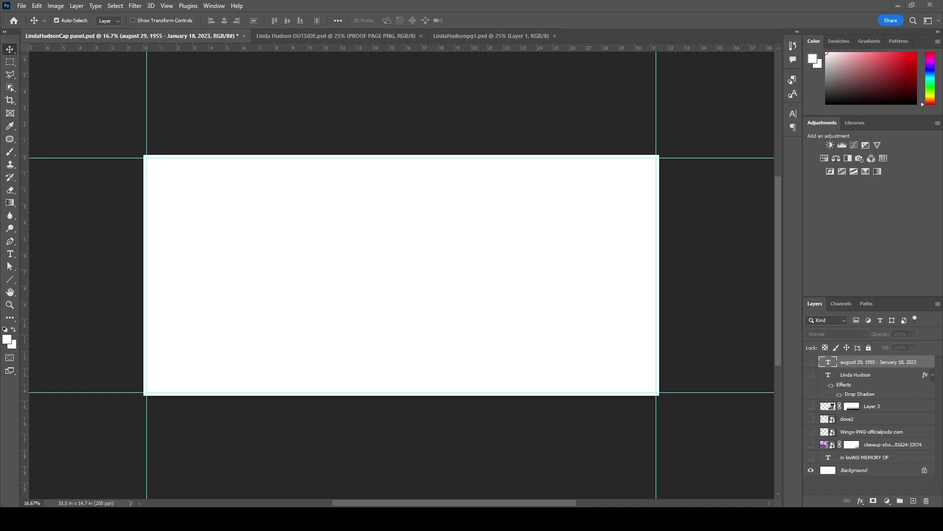
Turn on the carnation background, portrait, name and date layers, then paste the wings image
{"action": "left_click", "coordinate": [810, 444]}
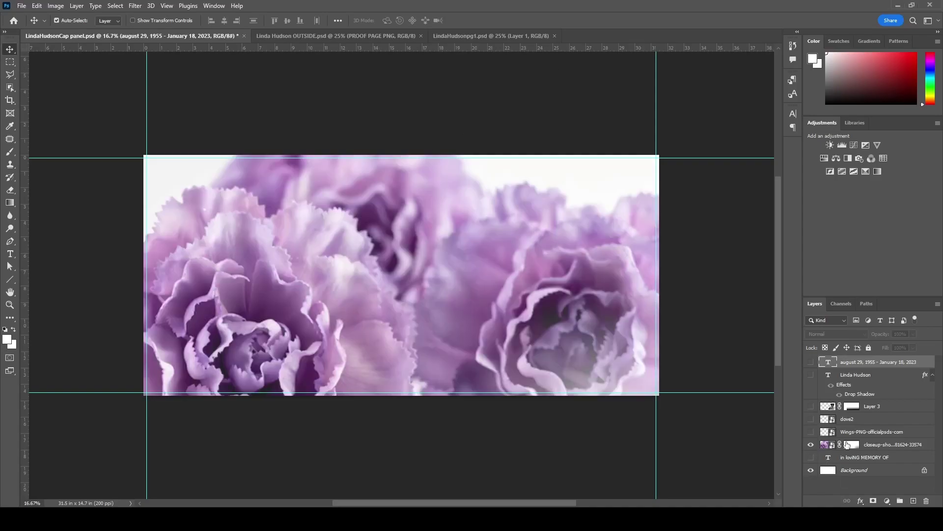
{"action": "left_click", "coordinate": [811, 406]}
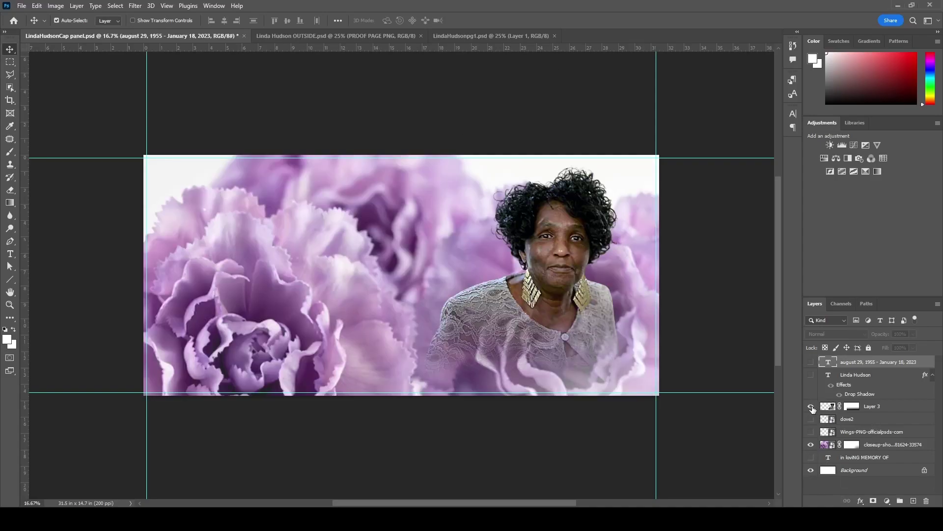
{"action": "left_click", "coordinate": [811, 375]}
{"action": "left_click", "coordinate": [810, 362]}
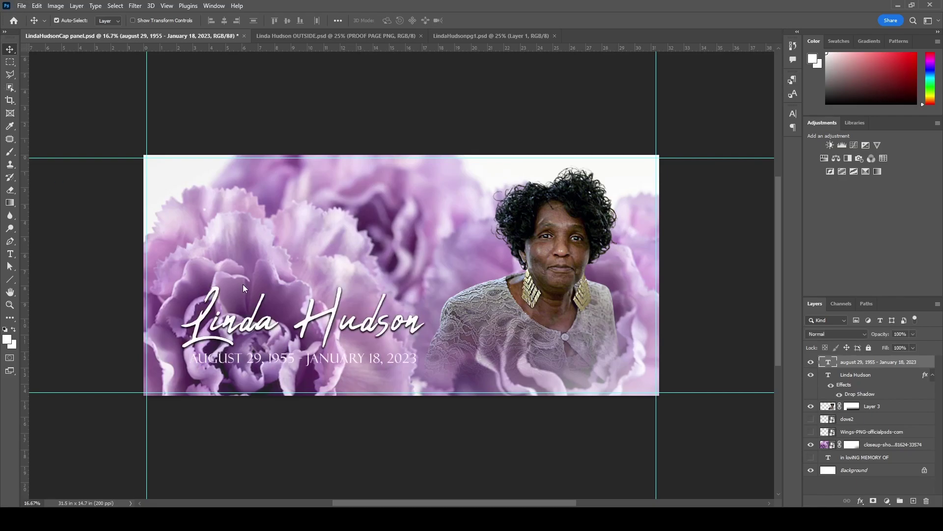
{"action": "key", "text": "ctrl+v"}
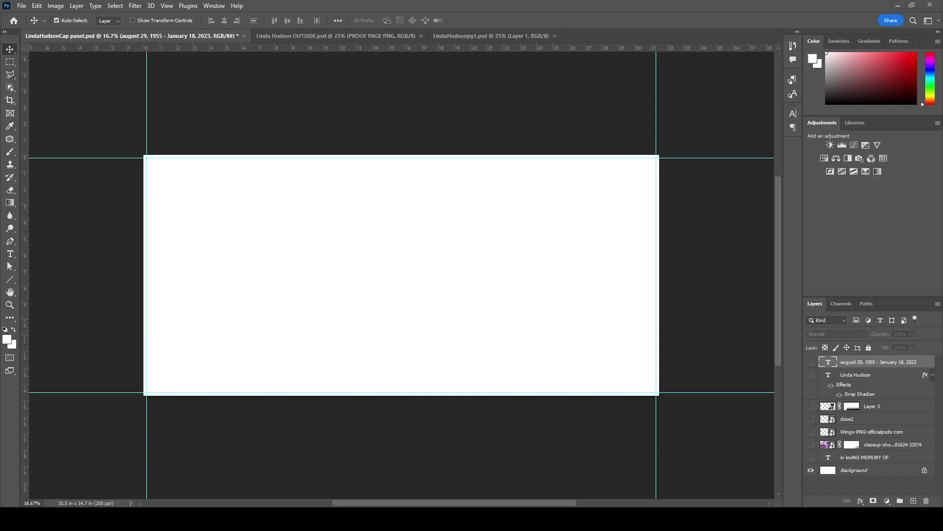
Re-show the carnation background, the Layer 3 portrait, the script name and the dates layers
{"action": "left_click", "coordinate": [810, 445]}
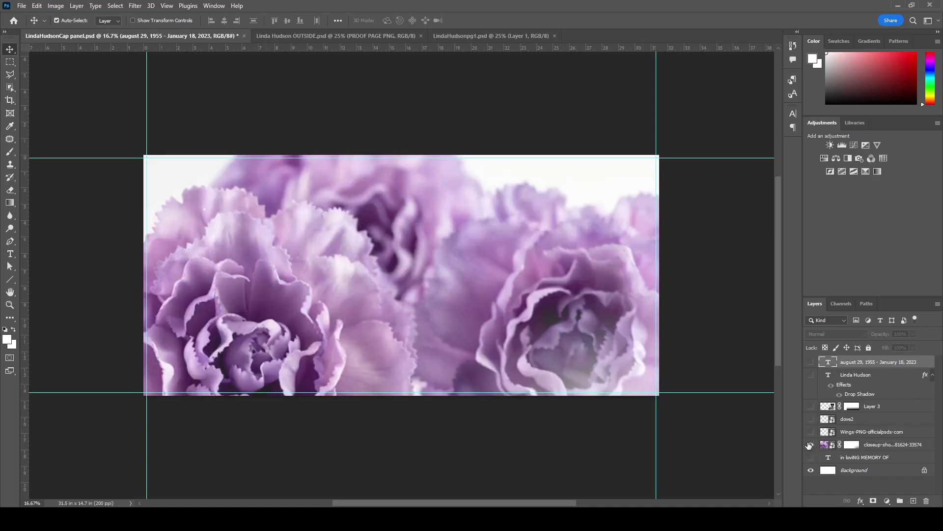
{"action": "left_click", "coordinate": [811, 407]}
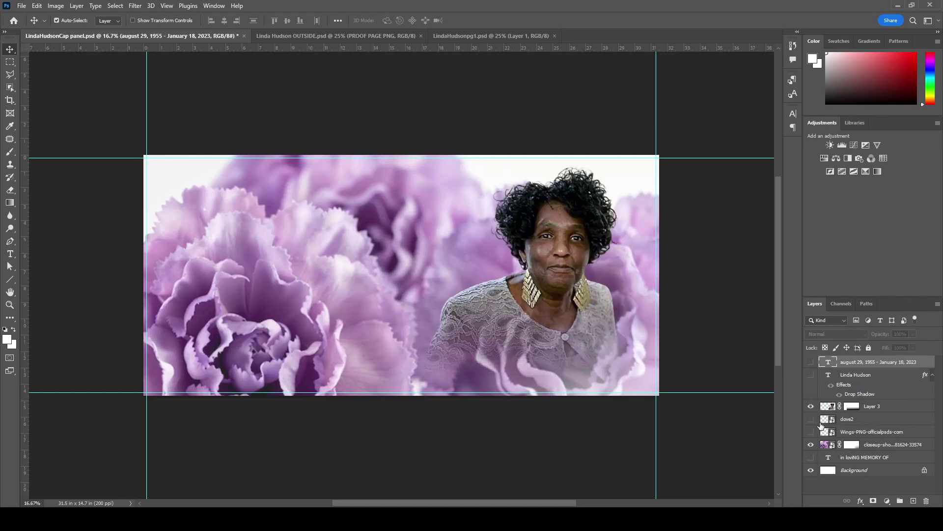
{"action": "left_click", "coordinate": [810, 375]}
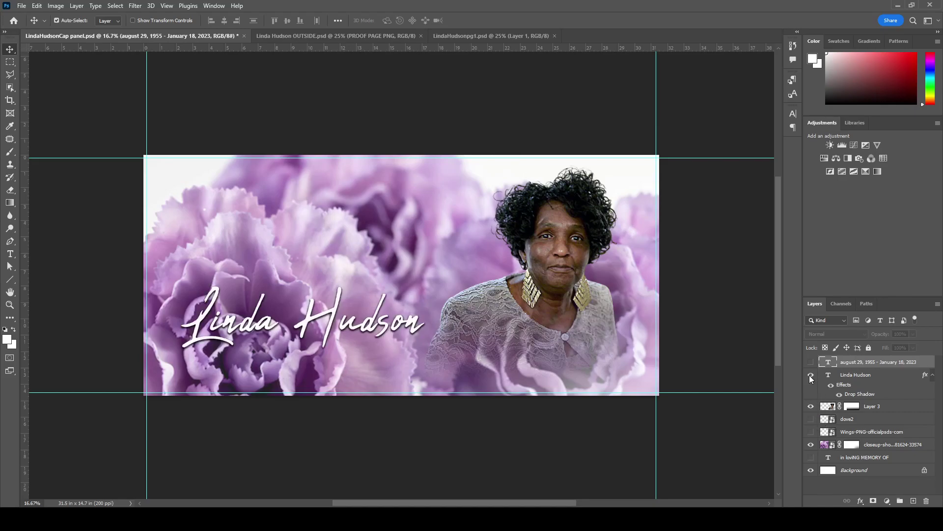
{"action": "left_click", "coordinate": [811, 362]}
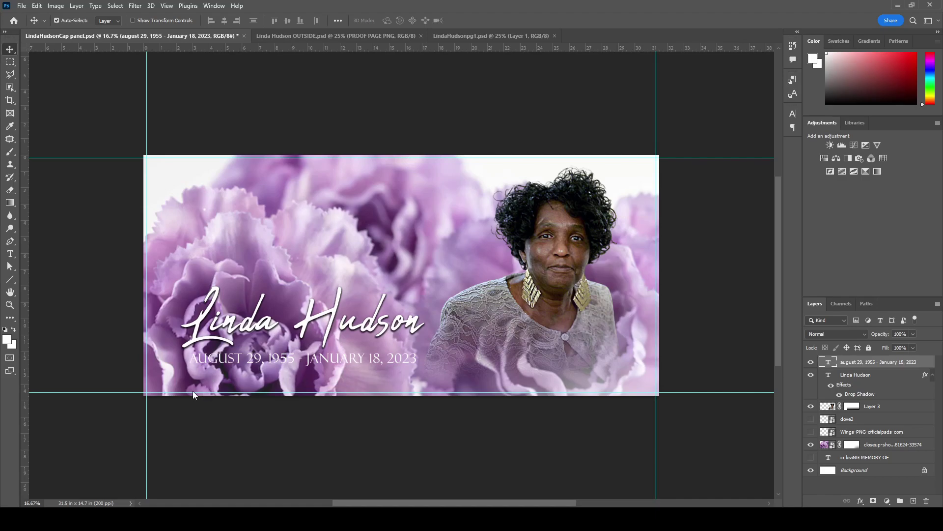
Paste the wings, scale them to about 125%, place their layer below Layer 3, and move them behind the shoulders
{"action": "key", "text": "ctrl+v"}
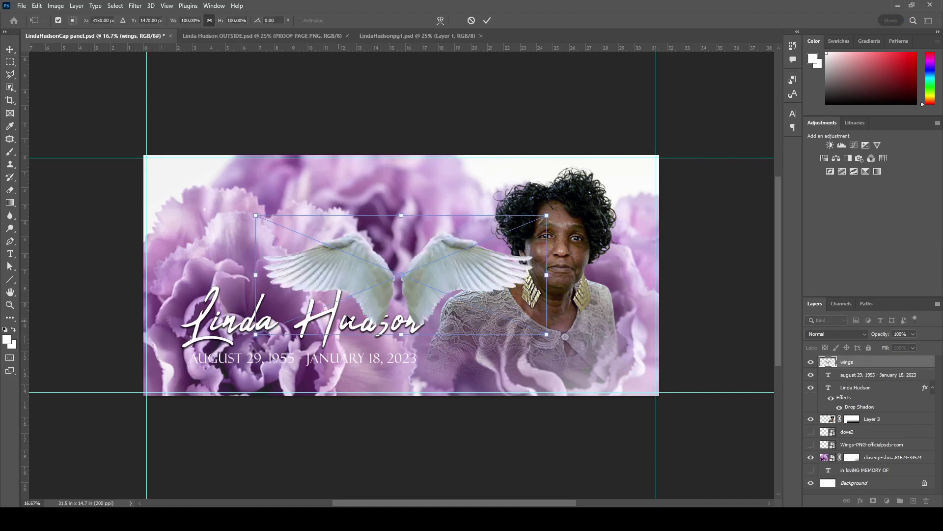
{"action": "left_click_drag", "start_coordinate": [401, 276], "coordinate": [464, 250]}
{"action": "left_click_drag", "start_coordinate": [547, 214], "coordinate": [617, 174]}
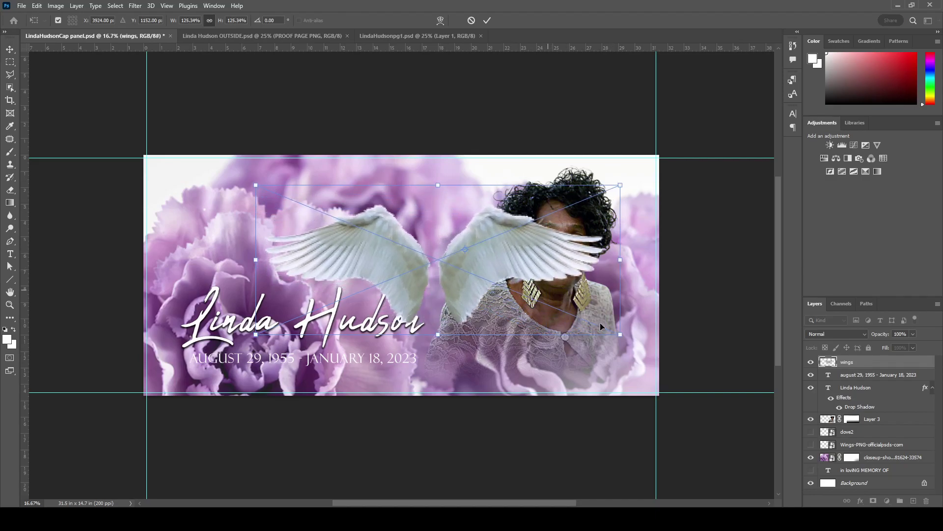
{"action": "left_click_drag", "start_coordinate": [916, 363], "coordinate": [915, 430]}
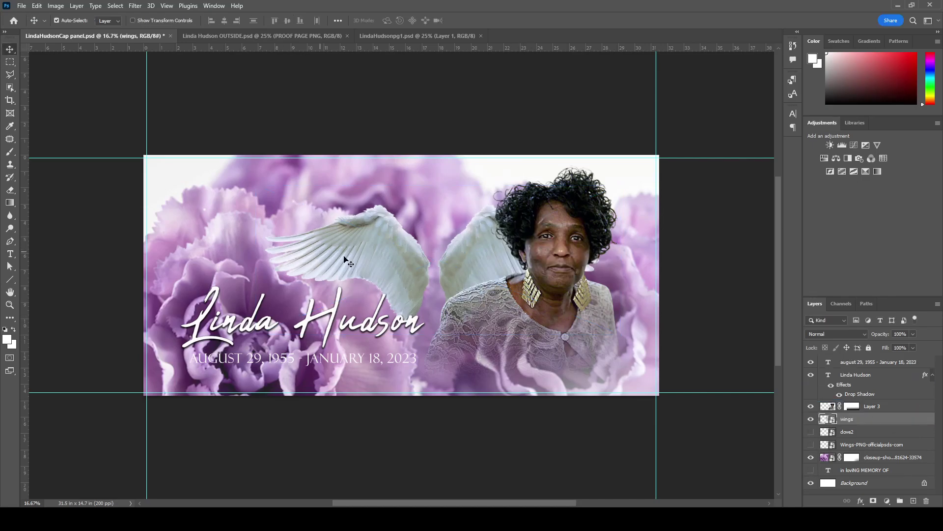
{"action": "left_click_drag", "start_coordinate": [366, 262], "coordinate": [476, 313]}
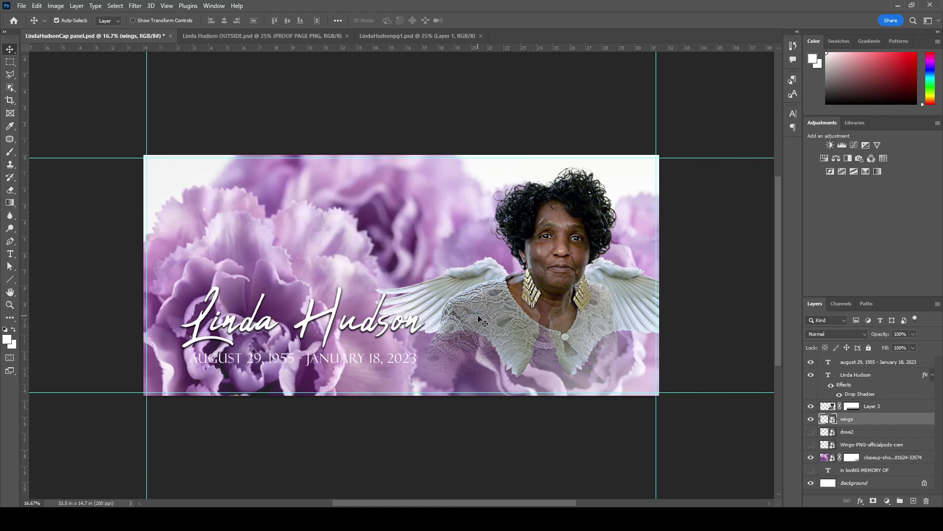
Enlarge the wings further to about 142%, reposition them and commit the transform
{"action": "key", "text": "ctrl+t"}
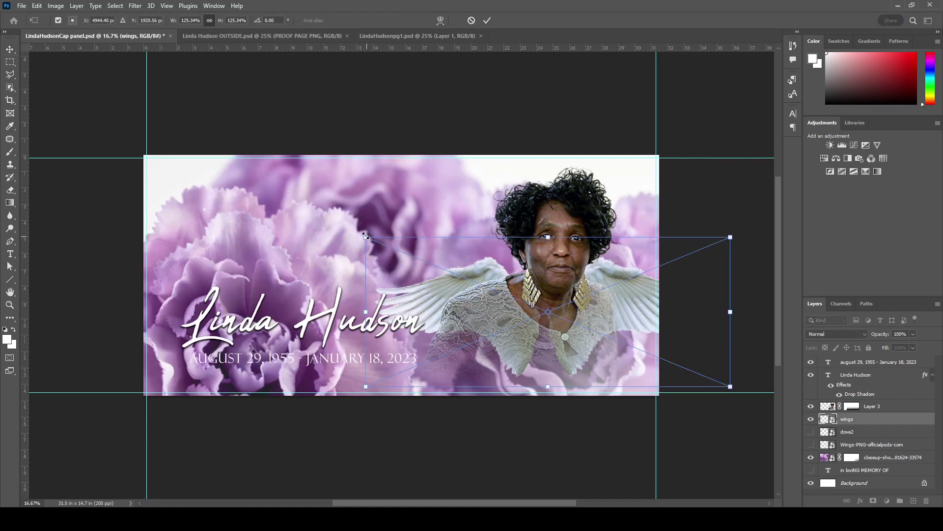
{"action": "left_click_drag", "start_coordinate": [366, 237], "coordinate": [318, 212]}
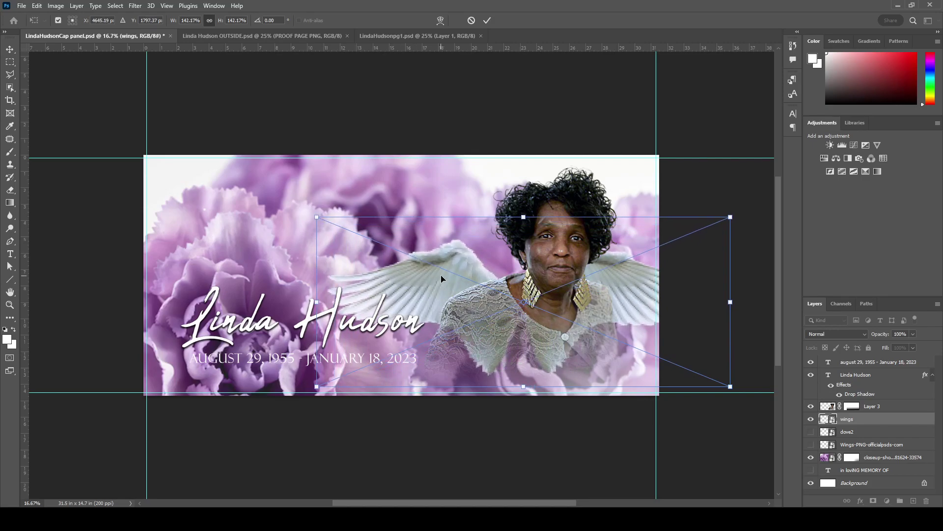
{"action": "left_click_drag", "start_coordinate": [440, 274], "coordinate": [467, 296]}
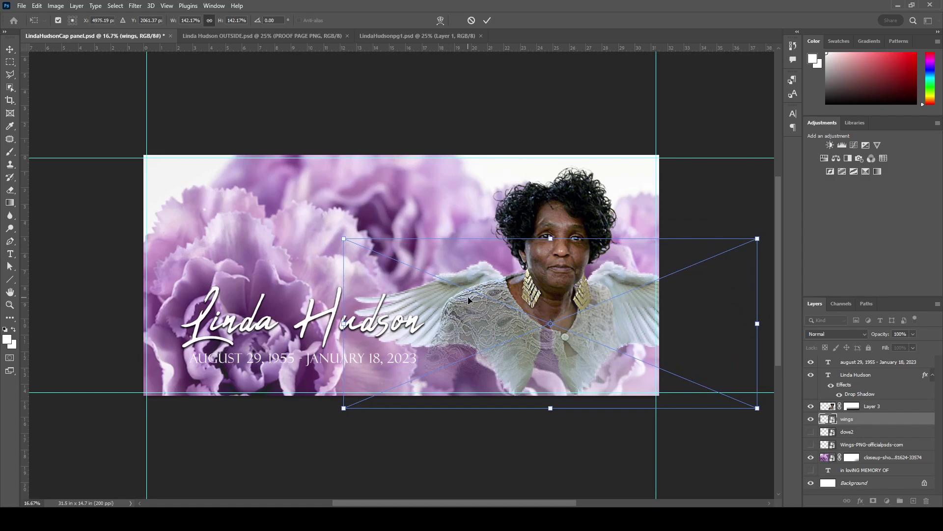
{"action": "key", "text": "Return"}
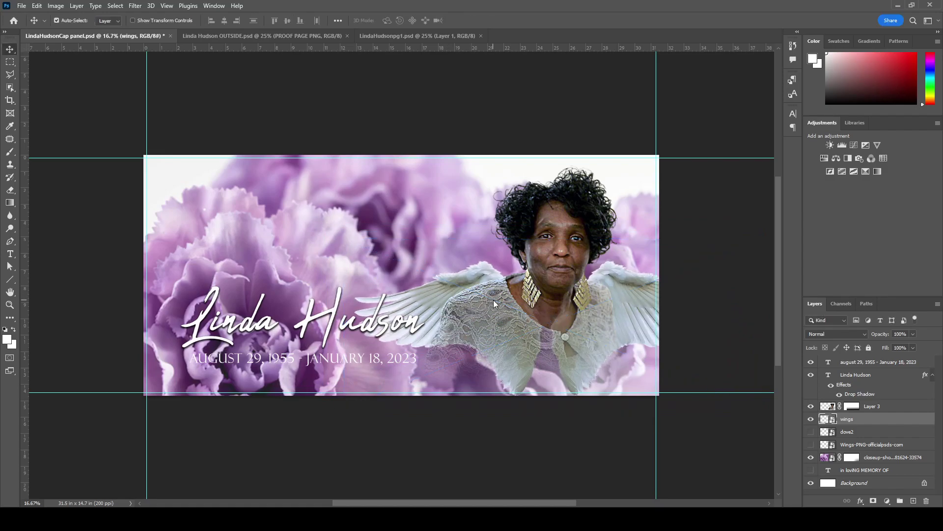
Delete the layer mask from the portrait layer
{"action": "left_click", "coordinate": [857, 406]}
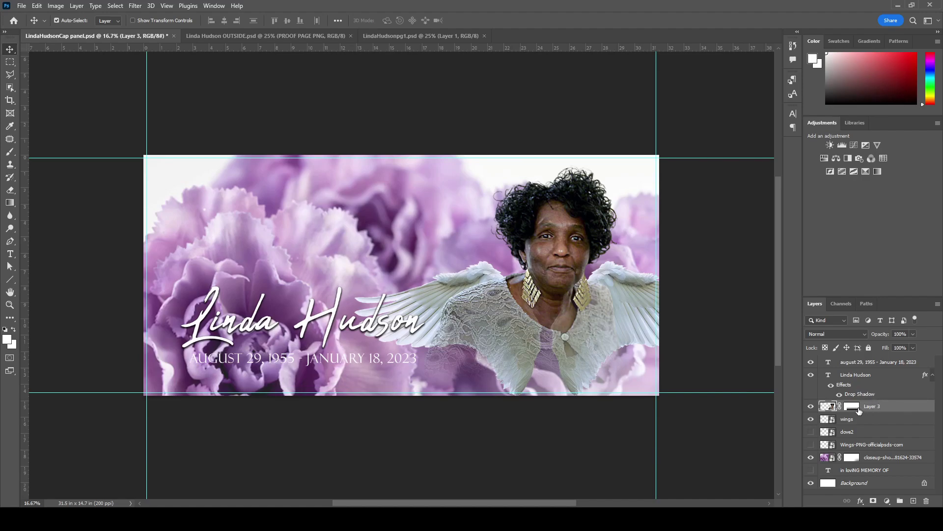
{"action": "left_click", "coordinate": [852, 408]}
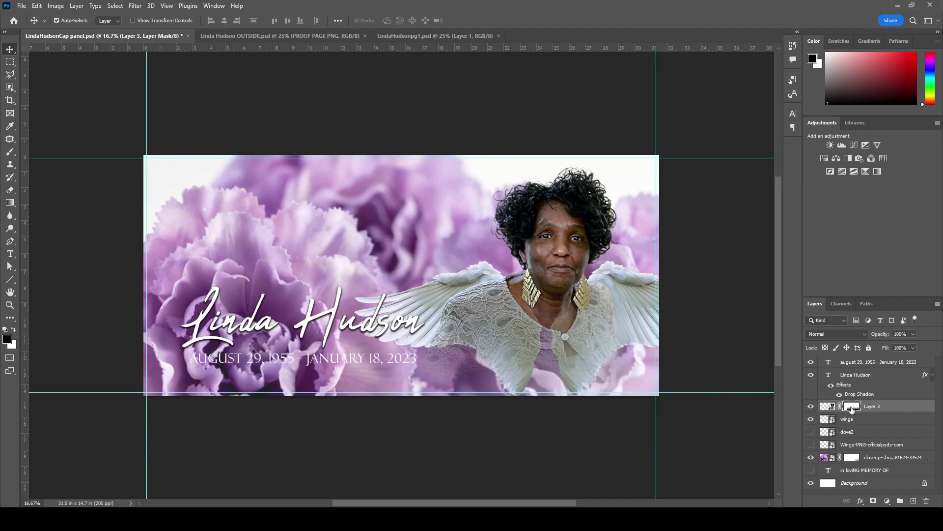
{"action": "key", "text": "Delete"}
Hide the wings layer and briefly preview the dove2 image before hiding it again
{"action": "left_click", "coordinate": [869, 421]}
{"action": "left_click", "coordinate": [811, 419]}
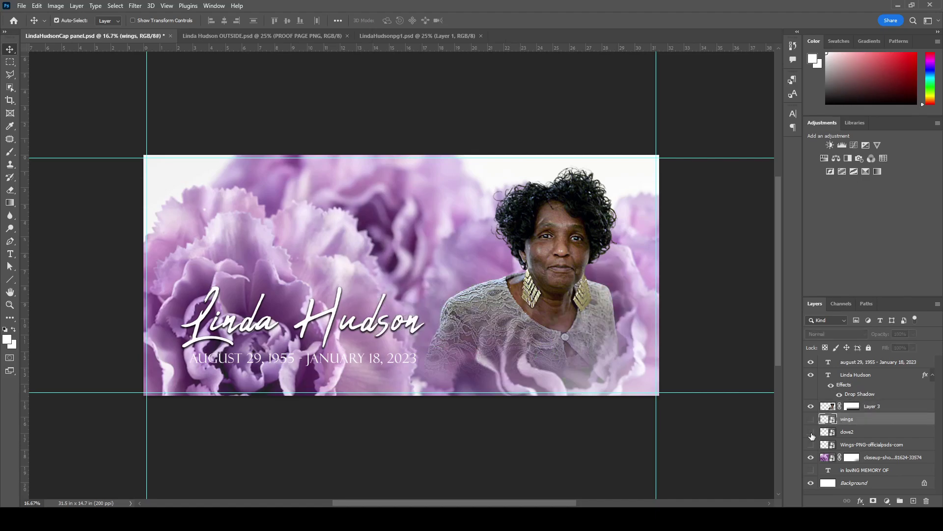
{"action": "left_click", "coordinate": [811, 432]}
{"action": "left_click", "coordinate": [811, 433]}
Move Wings-PNG-officialpsds-com above dove2, preview it, then delete that layer
{"action": "left_click_drag", "start_coordinate": [858, 445], "coordinate": [859, 434]}
{"action": "left_click", "coordinate": [810, 432]}
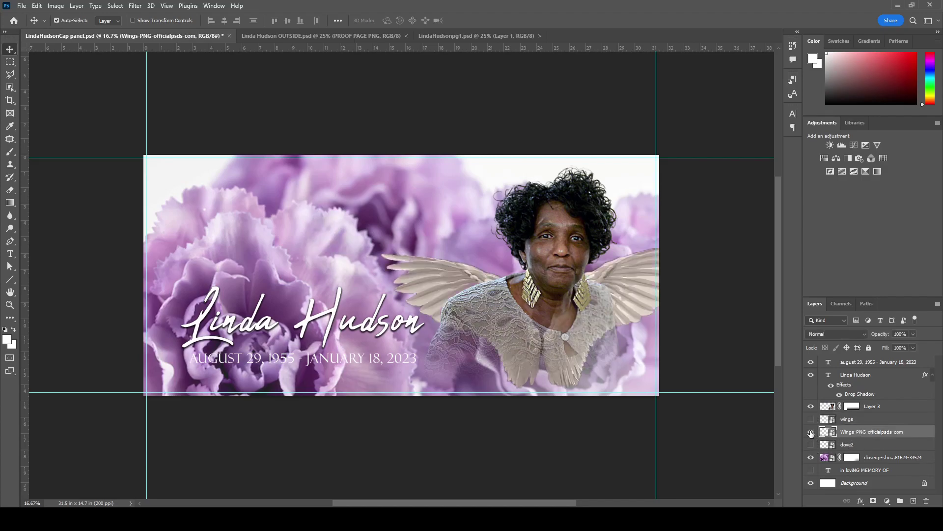
{"action": "left_click", "coordinate": [811, 433]}
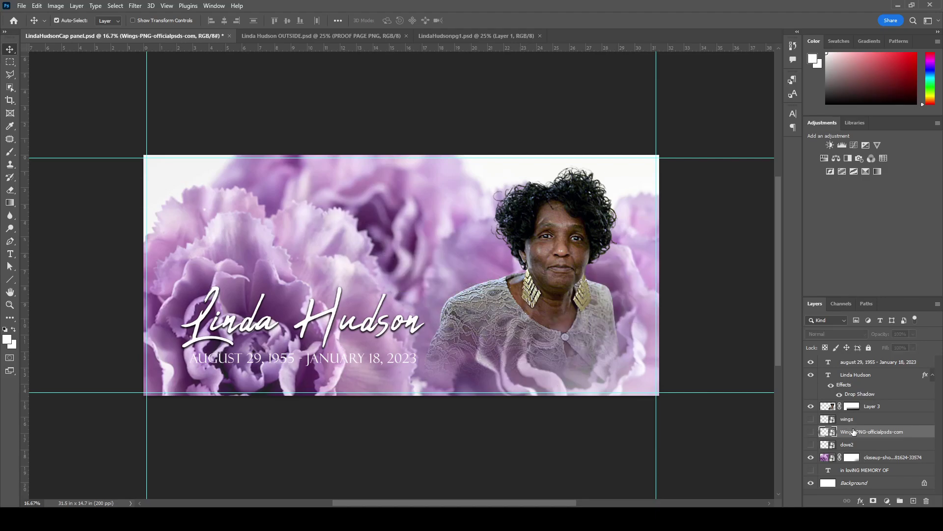
{"action": "key", "text": "Delete"}
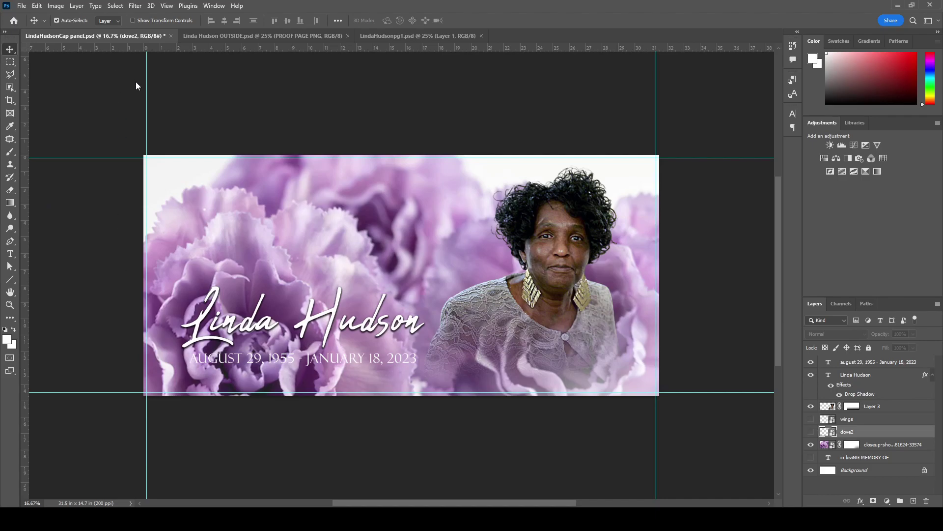
{"action": "left_click_drag", "start_coordinate": [353, 311], "coordinate": [354, 311]}
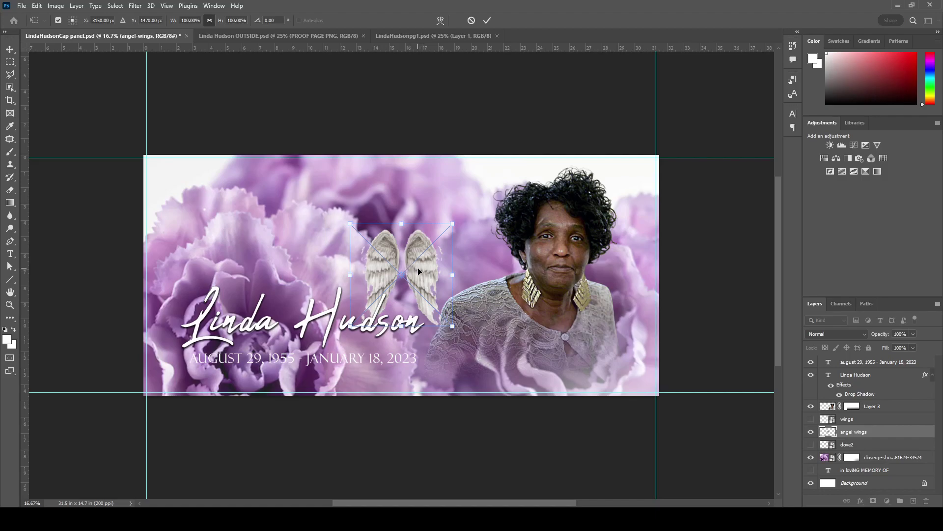
{"action": "left_click_drag", "start_coordinate": [452, 330], "coordinate": [574, 449]}
{"action": "left_click_drag", "start_coordinate": [416, 290], "coordinate": [494, 290]}
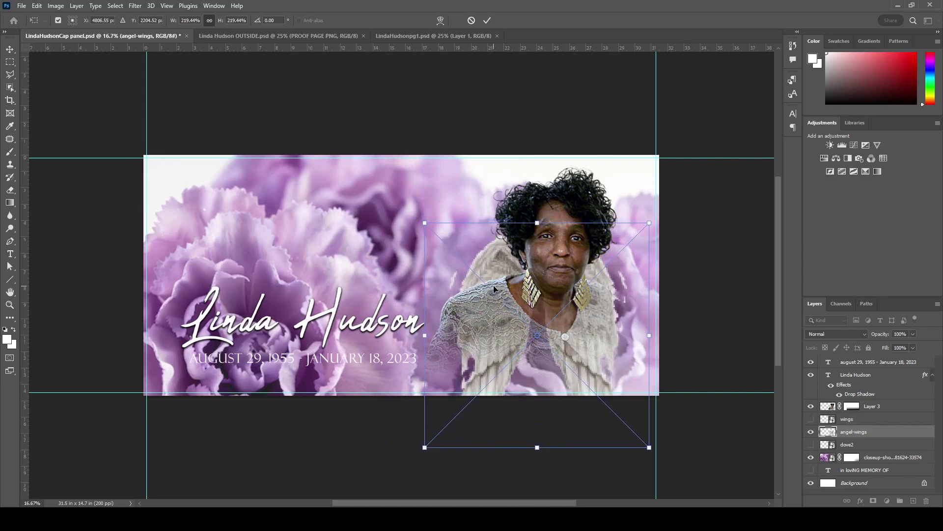
{"action": "key", "text": "Return"}
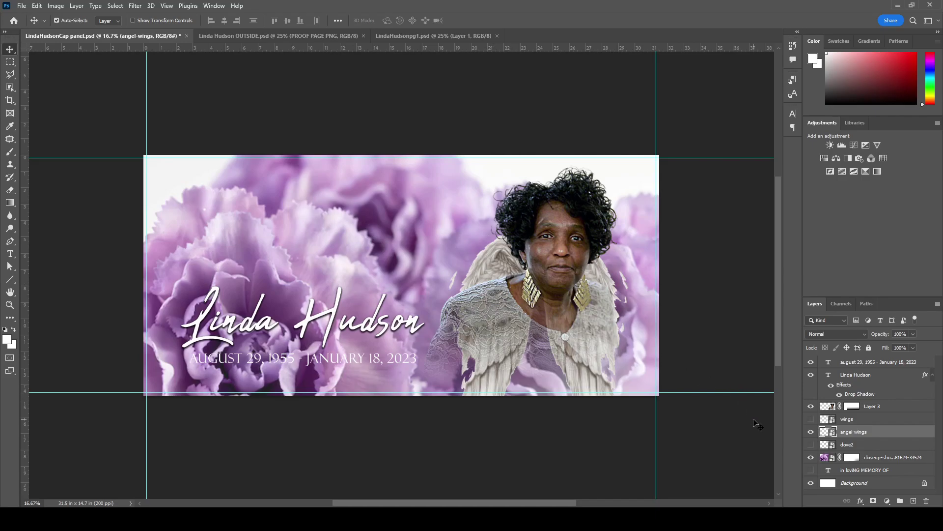
{"action": "key", "text": "Delete"}
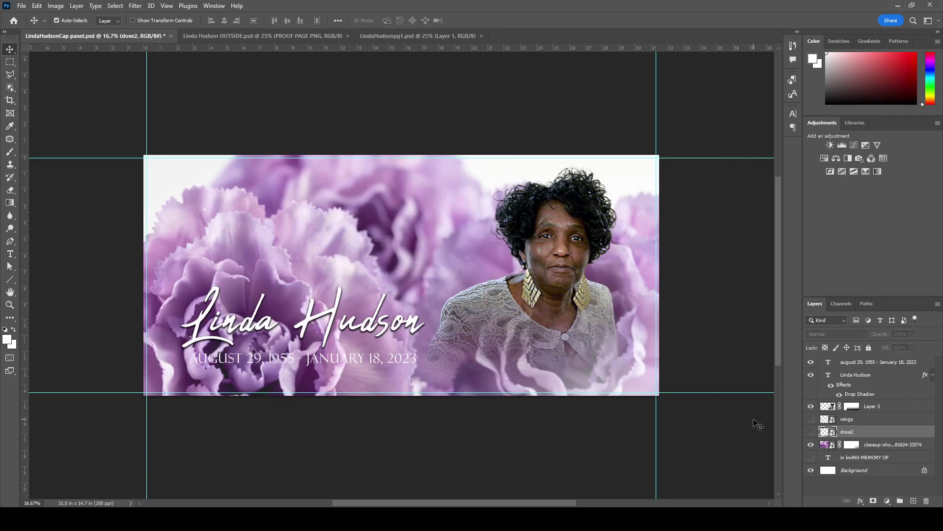
{"action": "left_click", "coordinate": [811, 419]}
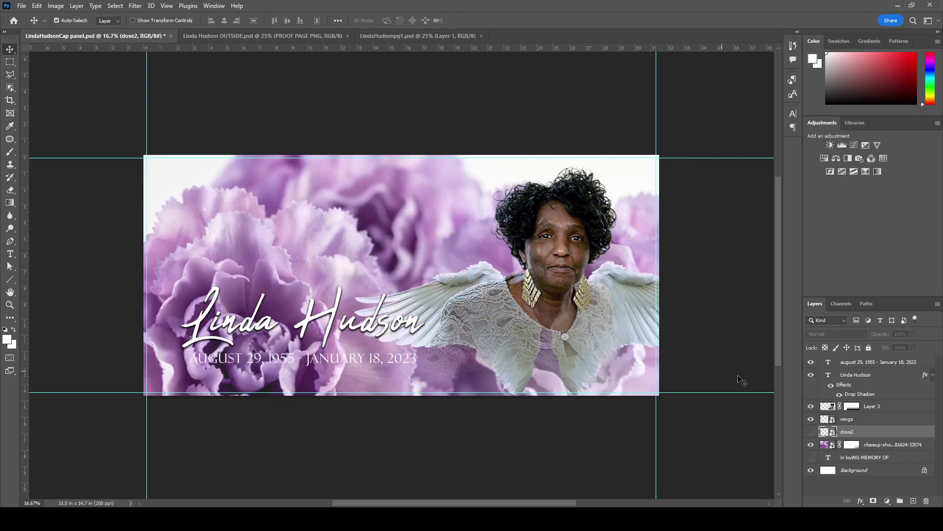
{"action": "left_click", "coordinate": [863, 420]}
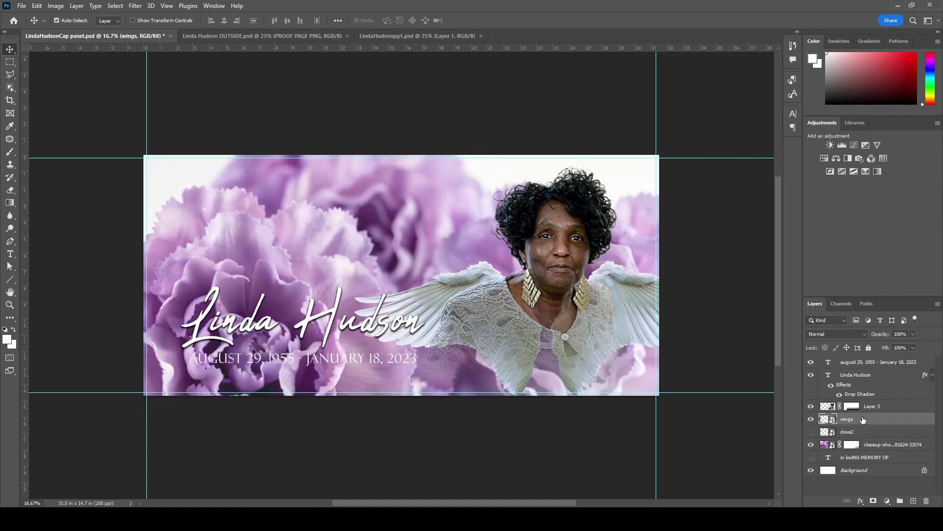
{"action": "left_click", "coordinate": [873, 500]}
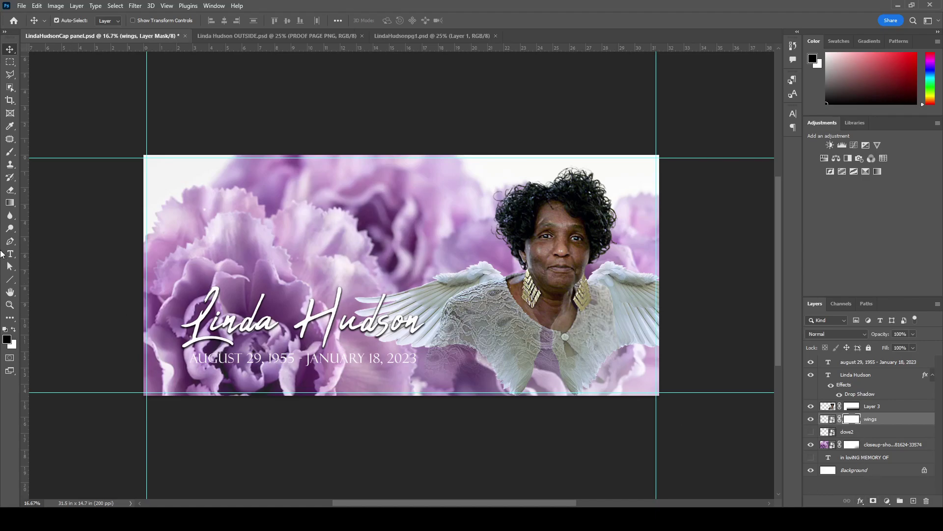
{"action": "left_click", "coordinate": [10, 202]}
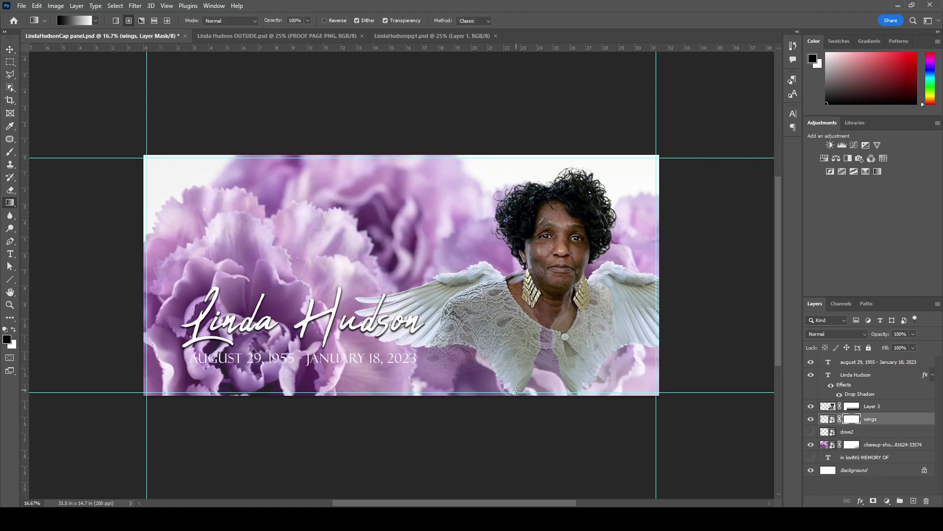
{"action": "left_click_drag", "start_coordinate": [514, 394], "coordinate": [518, 321]}
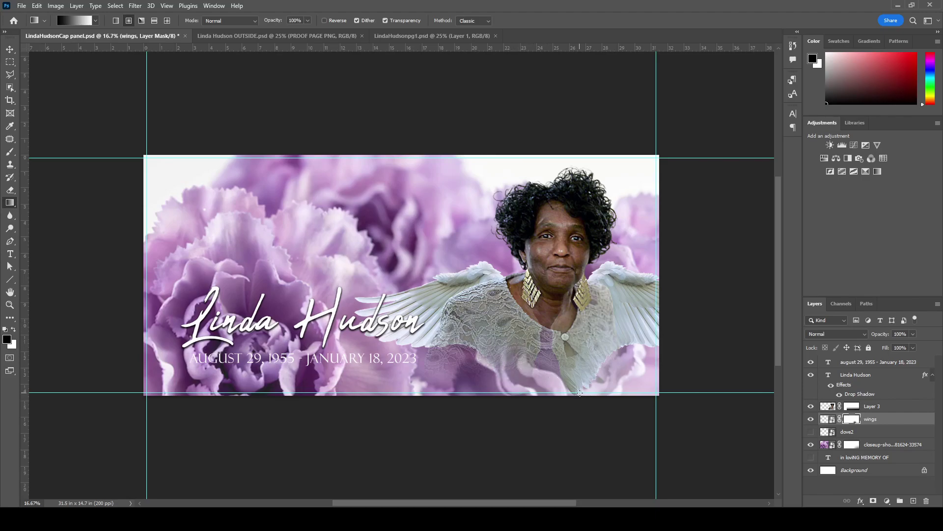
{"action": "left_click_drag", "start_coordinate": [579, 395], "coordinate": [575, 293]}
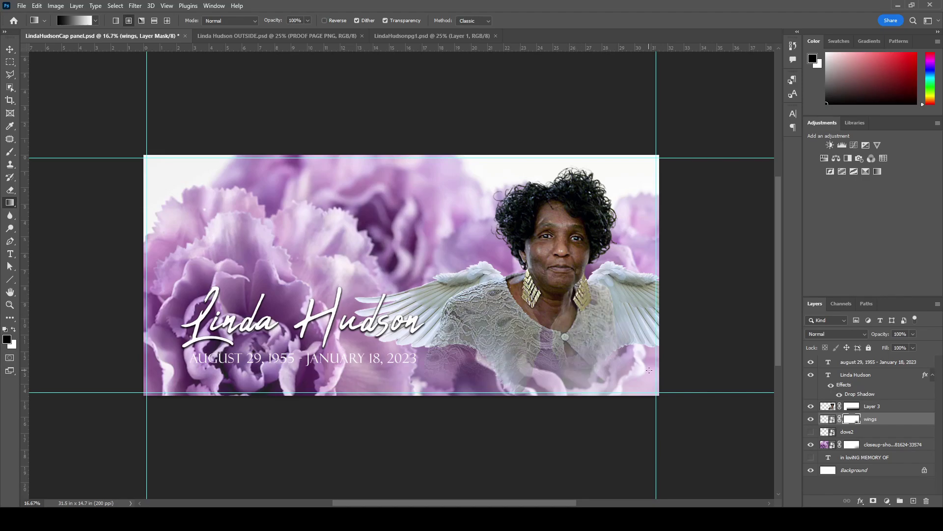
{"action": "key", "text": "ctrl+z"}
{"action": "key", "text": "ctrl+z"}
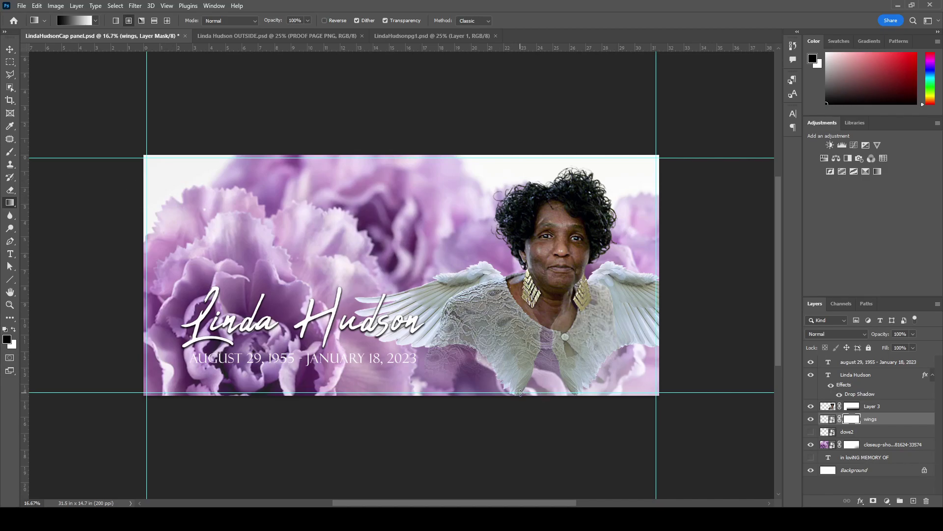
{"action": "left_click_drag", "start_coordinate": [520, 392], "coordinate": [521, 294]}
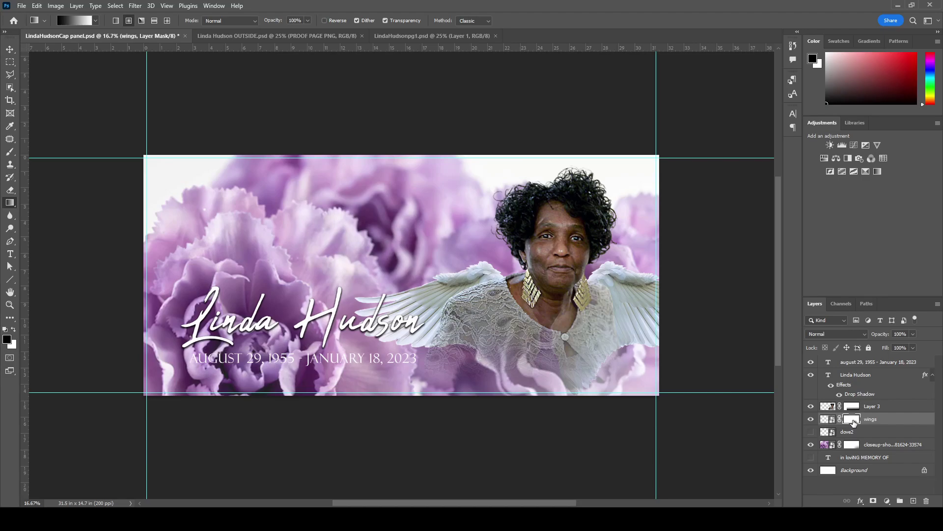
{"action": "left_click_drag", "start_coordinate": [854, 423], "coordinate": [926, 502]}
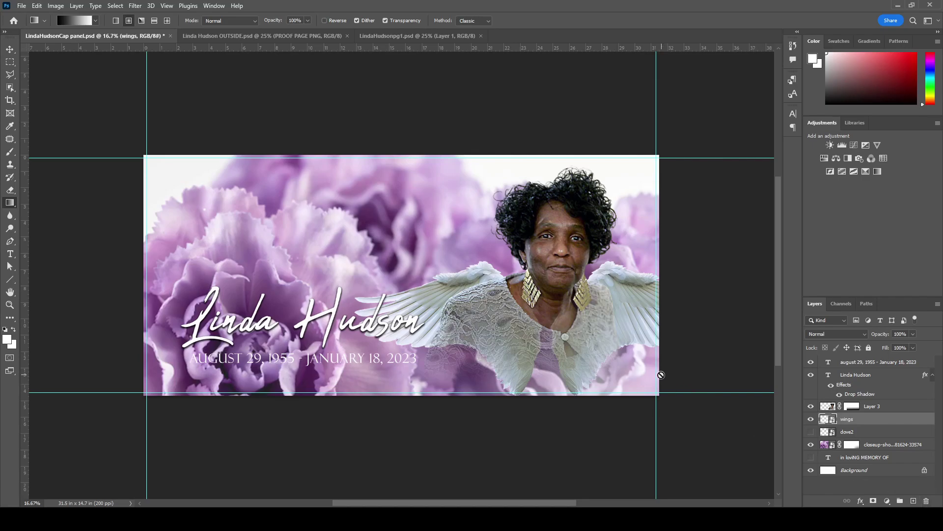
Rasterize the wings layer for the Eraser, zoom to 25%, and set the brush to 1102
{"action": "left_click", "coordinate": [9, 190]}
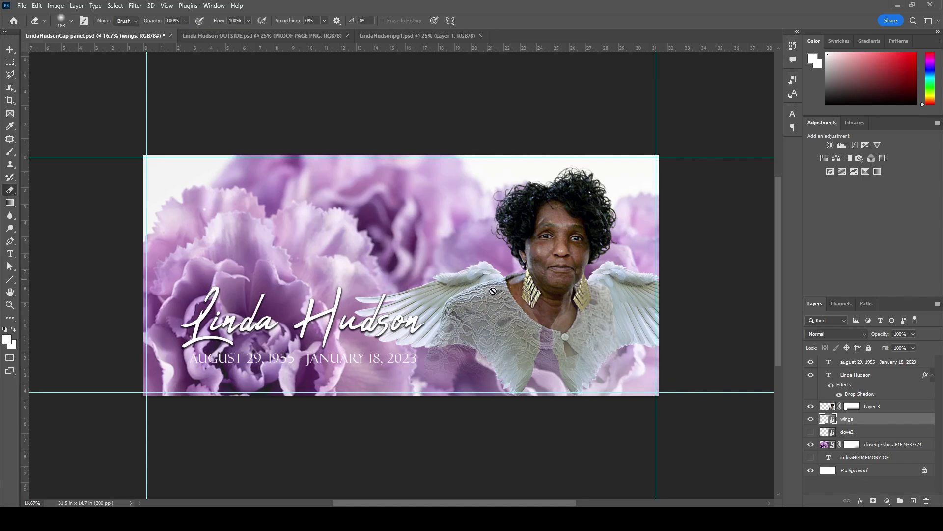
{"action": "left_click", "coordinate": [202, 204]}
{"action": "key", "text": "ctrl+plus"}
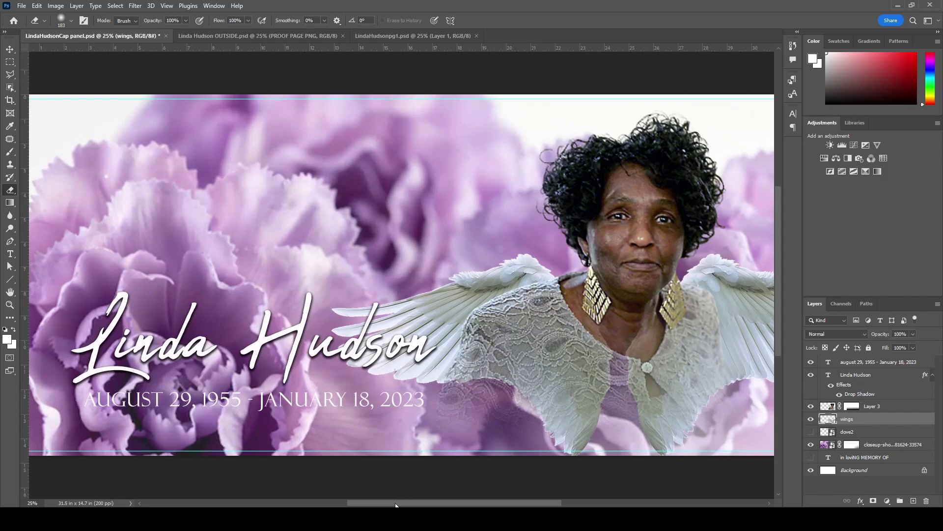
{"action": "left_click_drag", "start_coordinate": [396, 505], "coordinate": [425, 505]}
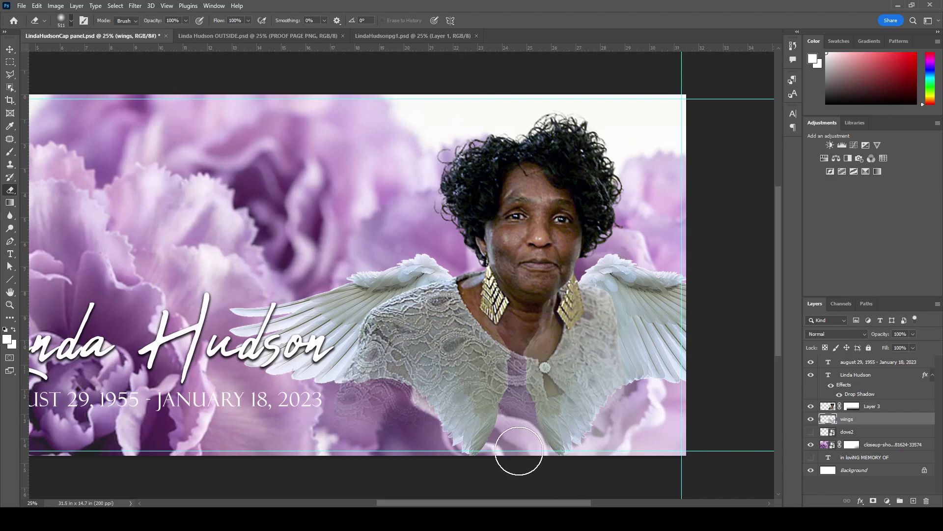
{"action": "key", "text": "]"}
{"action": "key", "text": "]"}
{"action": "key", "text": "]"}
{"action": "key", "text": "]"}
{"action": "key", "text": "]"}
{"action": "key", "text": "]"}
{"action": "key", "text": "]"}
{"action": "key", "text": "]"}
{"action": "key", "text": "]"}
{"action": "key", "text": "]"}
{"action": "key", "text": "]"}
{"action": "key", "text": "["}
{"action": "key", "text": "["}
{"action": "key", "text": "["}
{"action": "key", "text": "["}
{"action": "key", "text": "["}
At 29% eraser opacity, lightly erase the bottom of the right wing
{"action": "left_click", "coordinate": [435, 406]}
{"action": "key", "text": "ctrl+z"}
{"action": "key", "text": "2"}
{"action": "key", "text": "9"}
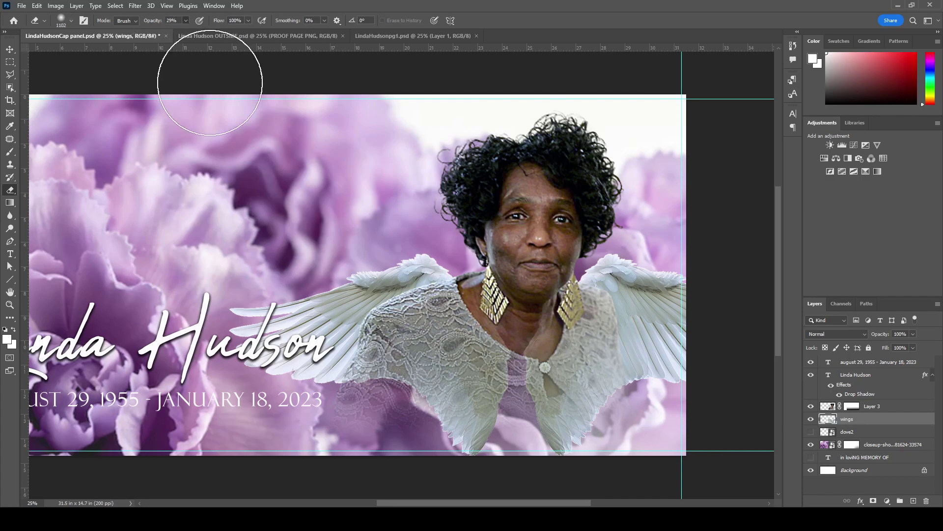
{"action": "mouse_move", "coordinate": [570, 449]}
{"action": "left_mouse_down"}
{"action": "mouse_move", "coordinate": [613, 440]}
{"action": "mouse_move", "coordinate": [430, 426]}
{"action": "mouse_move", "coordinate": [627, 420]}
{"action": "mouse_move", "coordinate": [419, 414]}
{"action": "mouse_move", "coordinate": [620, 406]}
{"action": "mouse_move", "coordinate": [657, 426]}
{"action": "mouse_move", "coordinate": [664, 447]}
{"action": "left_mouse_up"}
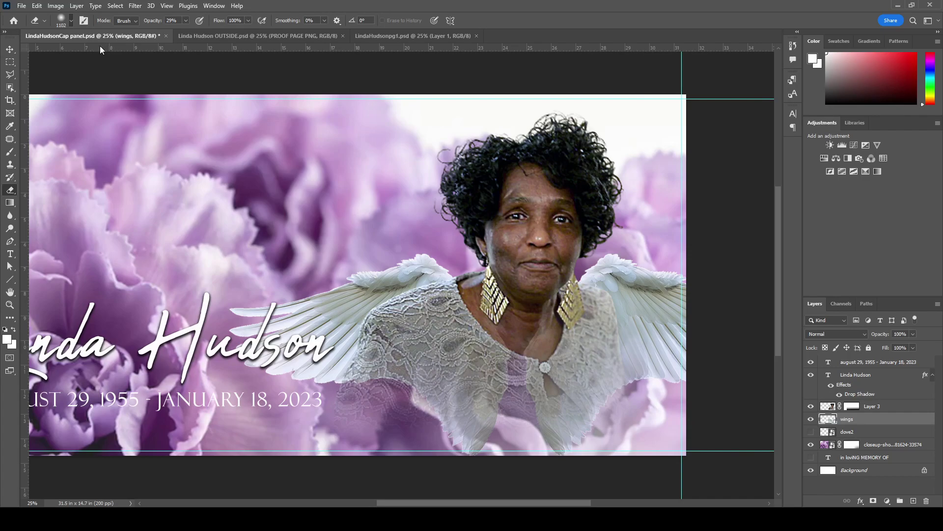
Erase the wing tips with a 900 brush at 40%, then fade the lace with 700 at 54%
{"action": "key", "text": "bracketleft"}
{"action": "key", "text": "bracketleft"}
{"action": "key", "text": "4"}
{"action": "mouse_move", "coordinate": [589, 433]}
{"action": "left_mouse_down"}
{"action": "mouse_move", "coordinate": [638, 436]}
{"action": "mouse_move", "coordinate": [424, 429]}
{"action": "mouse_move", "coordinate": [682, 429]}
{"action": "mouse_move", "coordinate": [353, 430]}
{"action": "mouse_move", "coordinate": [601, 422]}
{"action": "mouse_move", "coordinate": [466, 412]}
{"action": "mouse_move", "coordinate": [568, 391]}
{"action": "mouse_move", "coordinate": [467, 383]}
{"action": "mouse_move", "coordinate": [538, 383]}
{"action": "mouse_move", "coordinate": [588, 434]}
{"action": "mouse_move", "coordinate": [538, 359]}
{"action": "mouse_move", "coordinate": [625, 437]}
{"action": "left_mouse_up"}
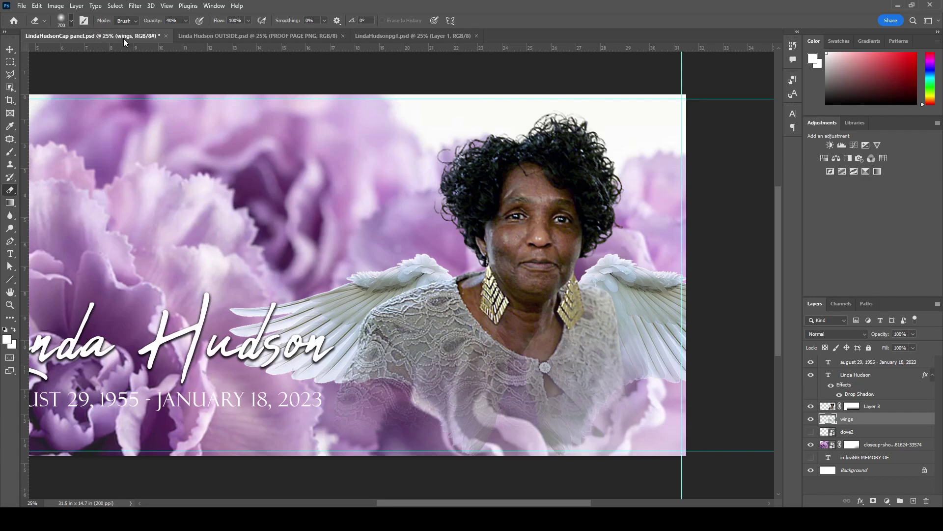
{"action": "key", "text": "bracketleft"}
{"action": "key", "text": "bracketleft"}
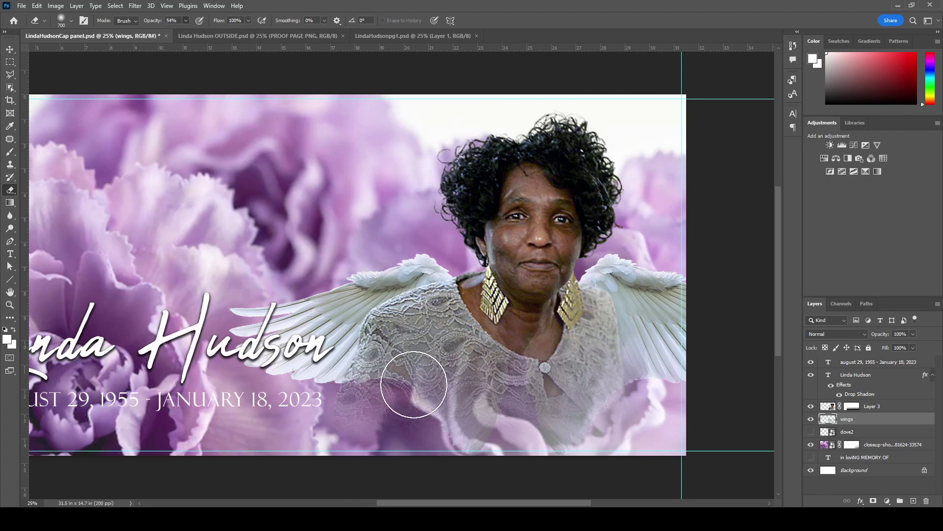
{"action": "key", "text": "5"}
{"action": "key", "text": "4"}
{"action": "mouse_move", "coordinate": [452, 423]}
{"action": "left_mouse_down"}
{"action": "mouse_move", "coordinate": [522, 408]}
{"action": "mouse_move", "coordinate": [627, 407]}
{"action": "mouse_move", "coordinate": [455, 407]}
{"action": "mouse_move", "coordinate": [472, 393]}
{"action": "mouse_move", "coordinate": [538, 388]}
{"action": "mouse_move", "coordinate": [599, 403]}
{"action": "mouse_move", "coordinate": [588, 432]}
{"action": "mouse_move", "coordinate": [545, 441]}
{"action": "mouse_move", "coordinate": [550, 448]}
{"action": "mouse_move", "coordinate": [609, 449]}
{"action": "mouse_move", "coordinate": [628, 428]}
{"action": "mouse_move", "coordinate": [566, 359]}
{"action": "mouse_move", "coordinate": [560, 345]}
{"action": "mouse_move", "coordinate": [612, 423]}
{"action": "mouse_move", "coordinate": [572, 342]}
{"action": "mouse_move", "coordinate": [619, 469]}
{"action": "left_mouse_up"}
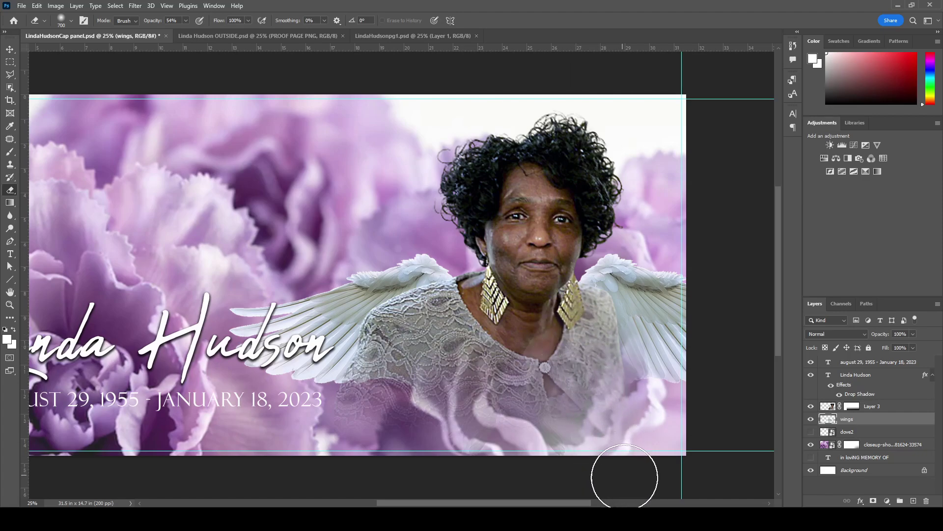
Cycle the wings layer through its blend modes, settle on Screen, and zoom out to 16.67%
{"action": "left_click", "coordinate": [10, 49]}
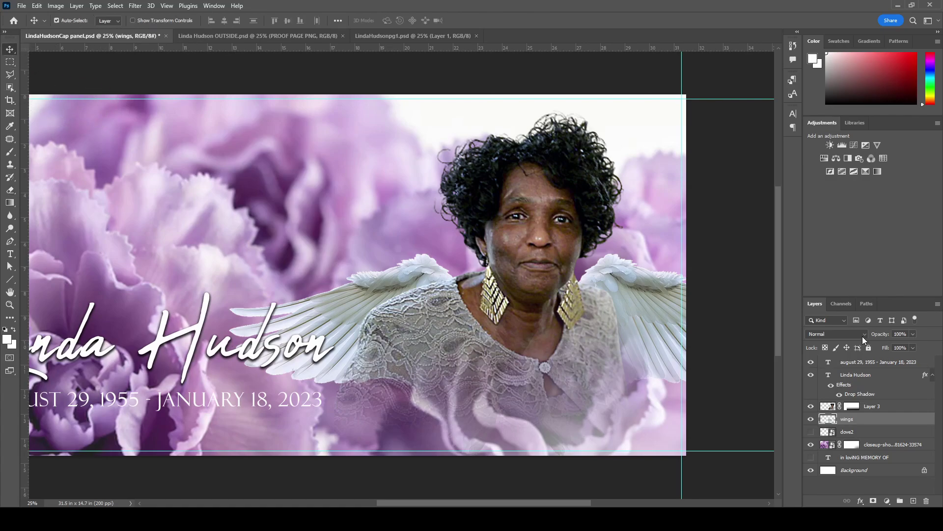
{"action": "scroll", "coordinate": [867, 333], "scroll_direction": "down", "scroll_amount": 7}
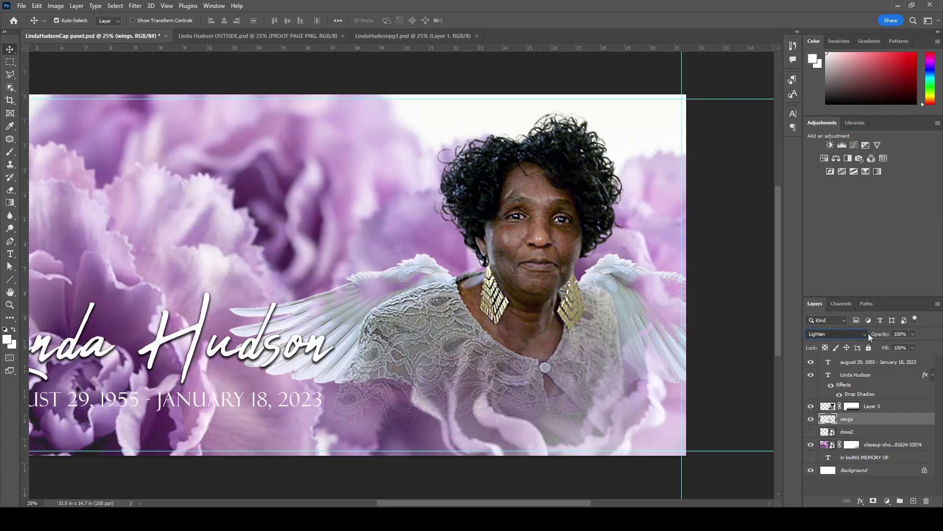
{"action": "scroll", "coordinate": [868, 333], "scroll_direction": "up", "scroll_amount": 7}
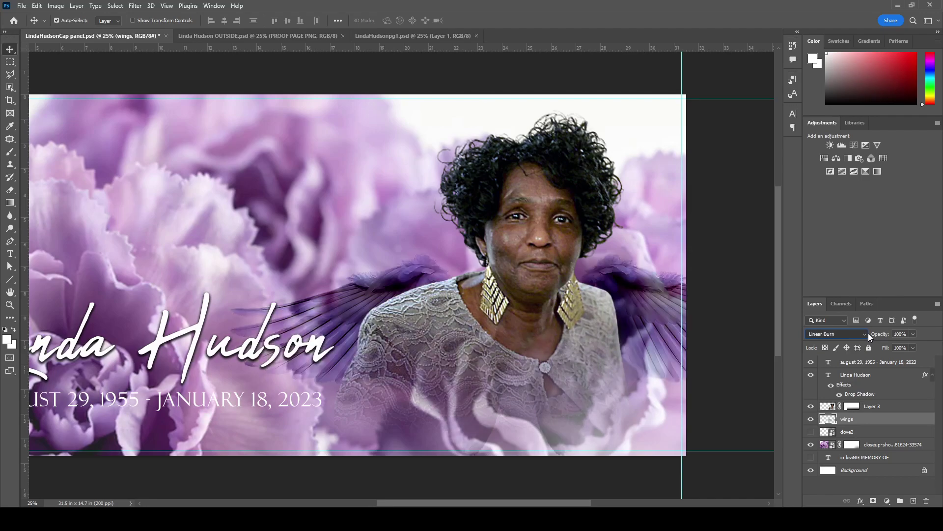
{"action": "scroll", "coordinate": [868, 333], "scroll_direction": "down", "scroll_amount": 1}
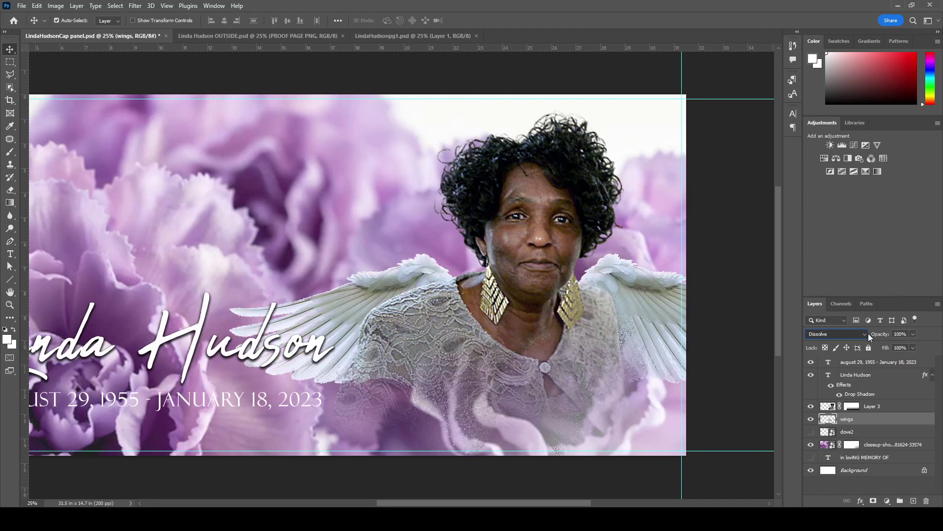
{"action": "scroll", "coordinate": [868, 333], "scroll_direction": "down", "scroll_amount": 2}
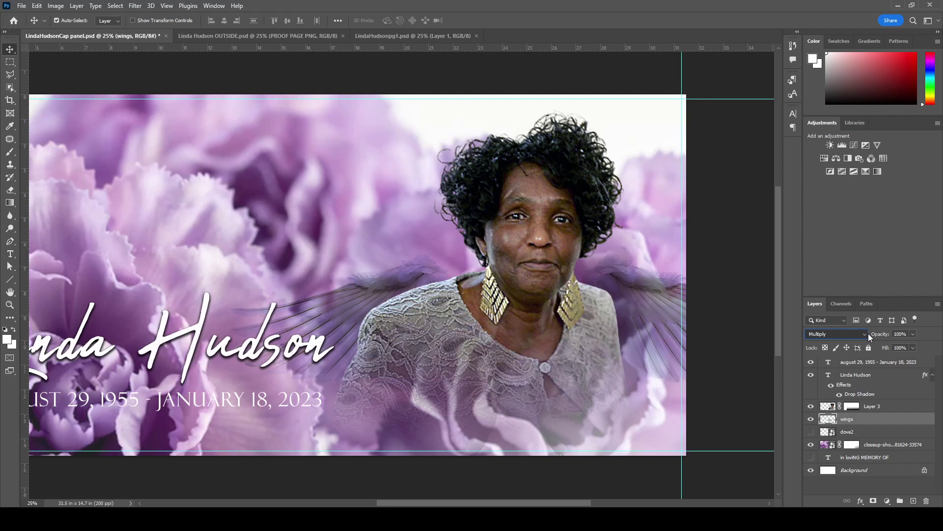
{"action": "scroll", "coordinate": [868, 333], "scroll_direction": "down", "scroll_amount": 3}
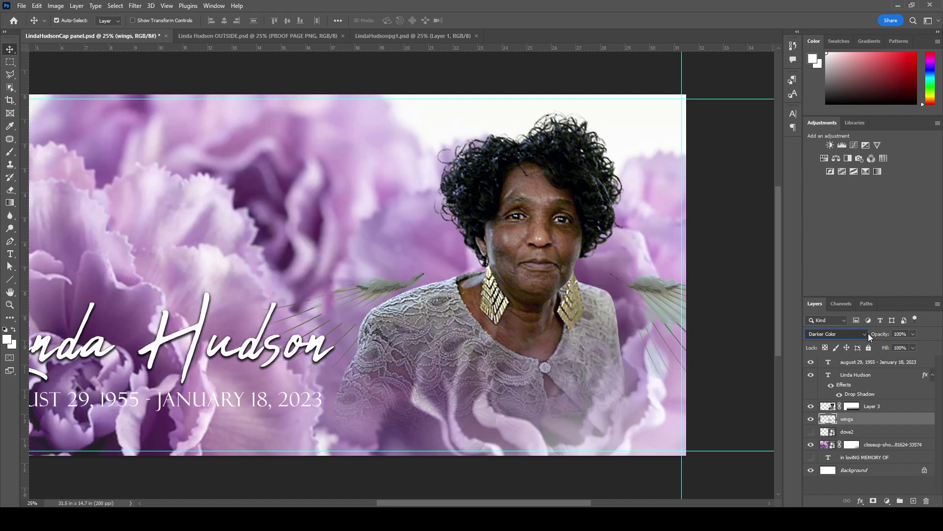
{"action": "scroll", "coordinate": [868, 333], "scroll_direction": "down", "scroll_amount": 1}
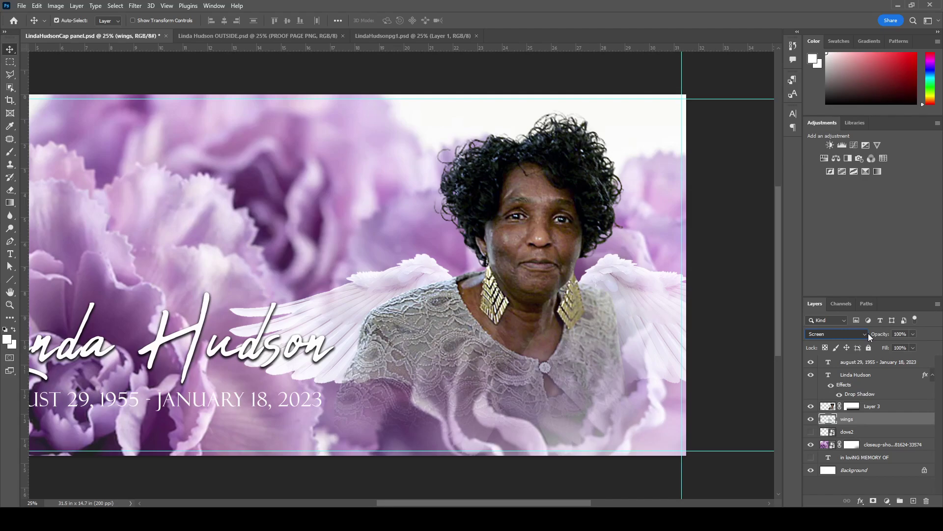
{"action": "scroll", "coordinate": [868, 333], "scroll_direction": "up", "scroll_amount": 1}
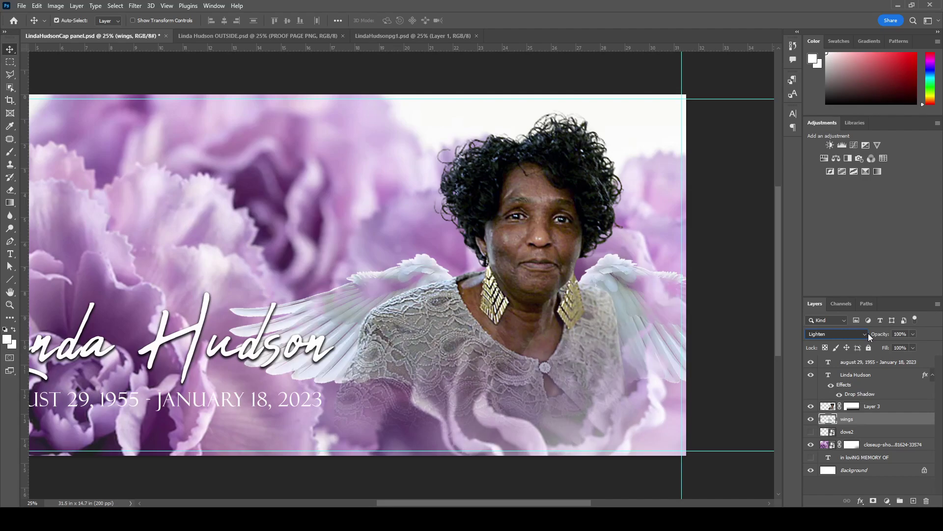
{"action": "scroll", "coordinate": [868, 333], "scroll_direction": "up", "scroll_amount": 1}
{"action": "scroll", "coordinate": [868, 333], "scroll_direction": "down", "scroll_amount": 1}
{"action": "scroll", "coordinate": [868, 333], "scroll_direction": "down", "scroll_amount": 1}
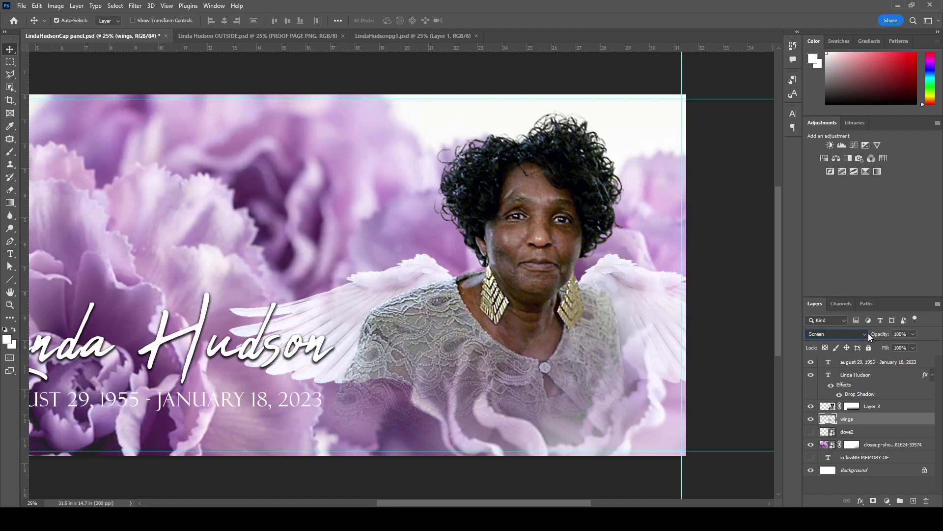
{"action": "scroll", "coordinate": [868, 334], "scroll_direction": "down", "scroll_amount": 3}
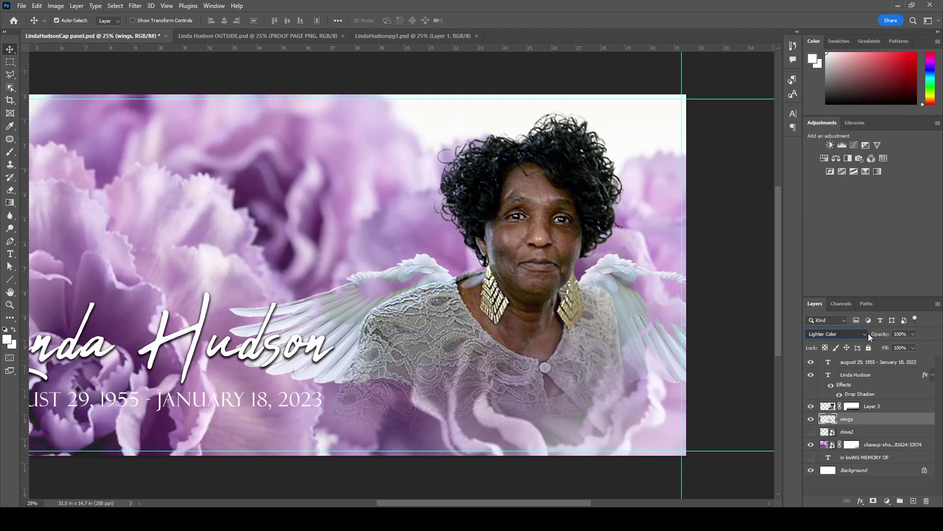
{"action": "scroll", "coordinate": [869, 333], "scroll_direction": "down", "scroll_amount": 2}
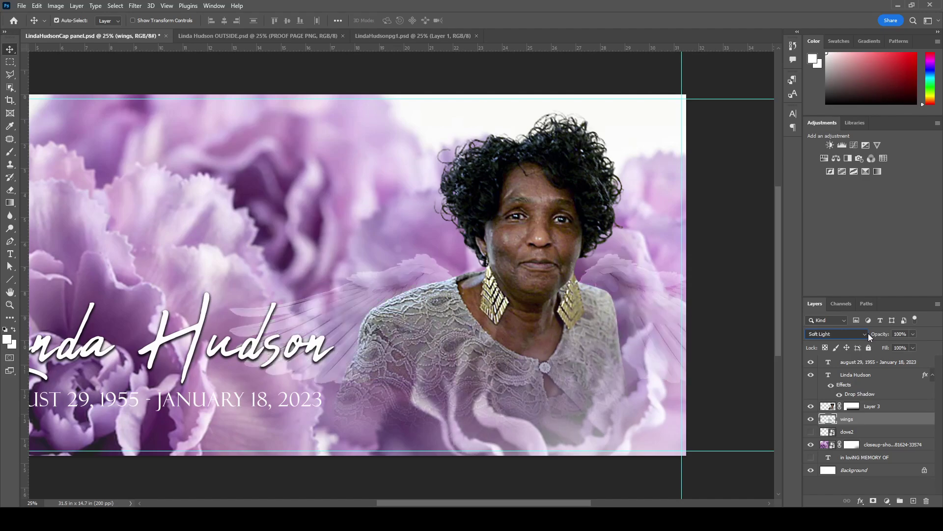
{"action": "scroll", "coordinate": [868, 333], "scroll_direction": "up", "scroll_amount": 5}
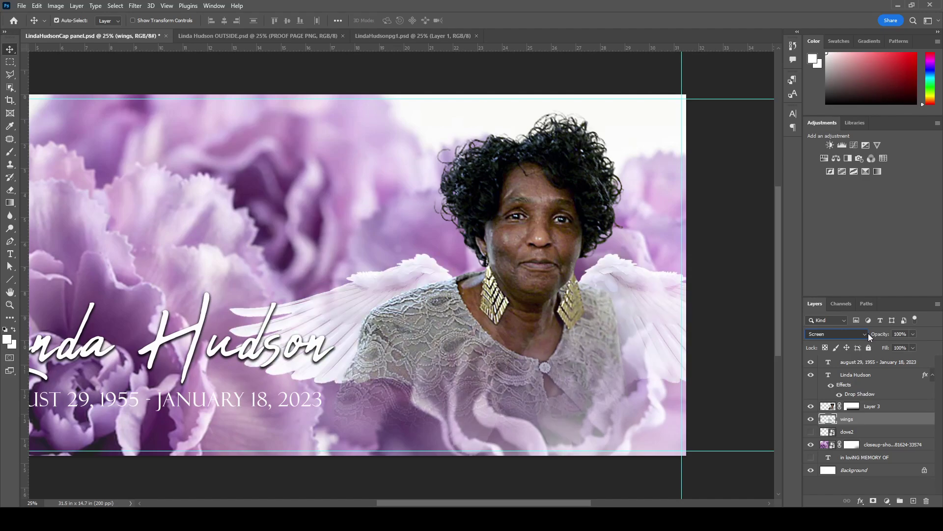
{"action": "key", "text": "ctrl+minus"}
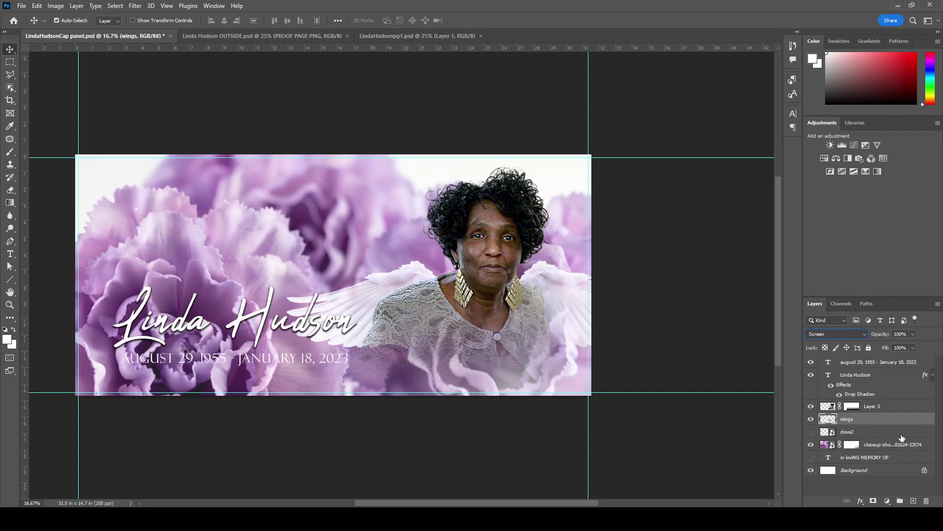
Add a new layer and type the heading IN GOD'S HANDS in the upper flowers
{"action": "left_click", "coordinate": [879, 362]}
{"action": "left_click", "coordinate": [914, 501]}
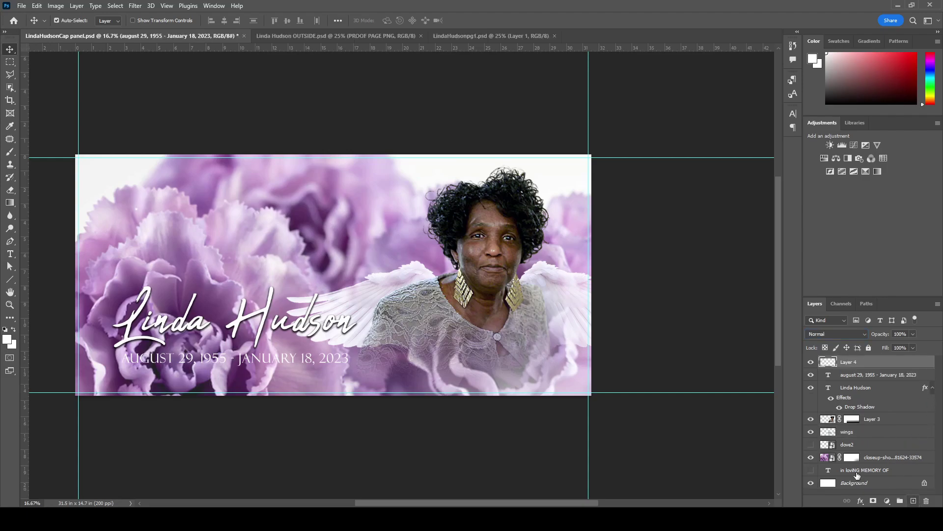
{"action": "left_click", "coordinate": [11, 255]}
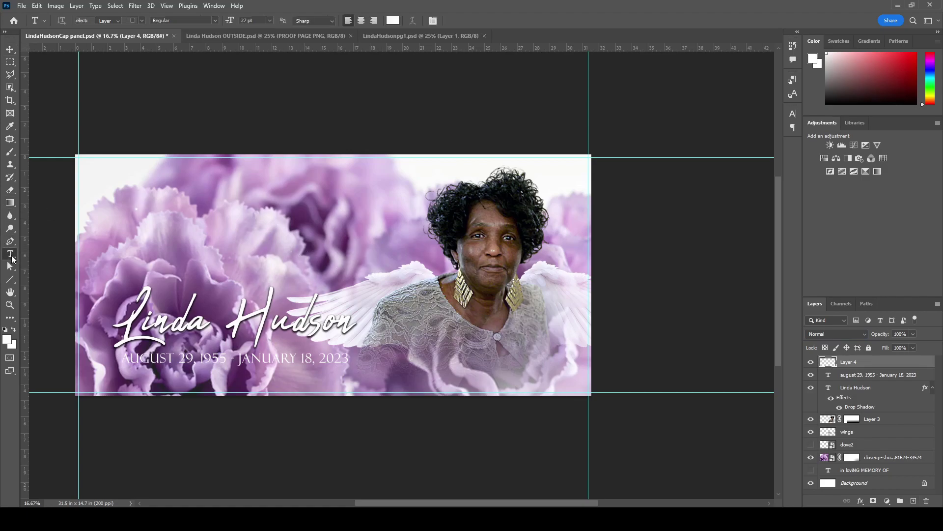
{"action": "left_click", "coordinate": [232, 204]}
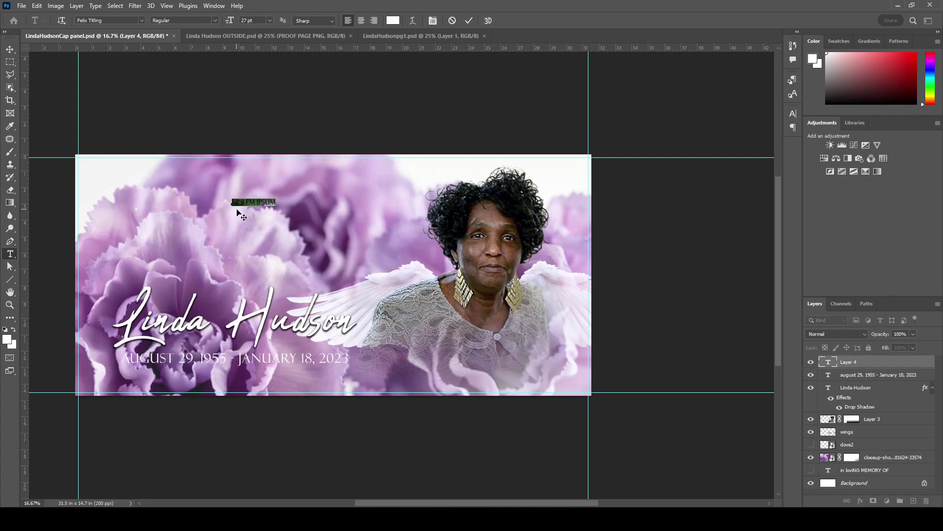
{"action": "key", "text": "BackSpace"}
{"action": "type", "text": "IN GOD S HANDS"}
{"action": "left_click", "coordinate": [877, 366]}
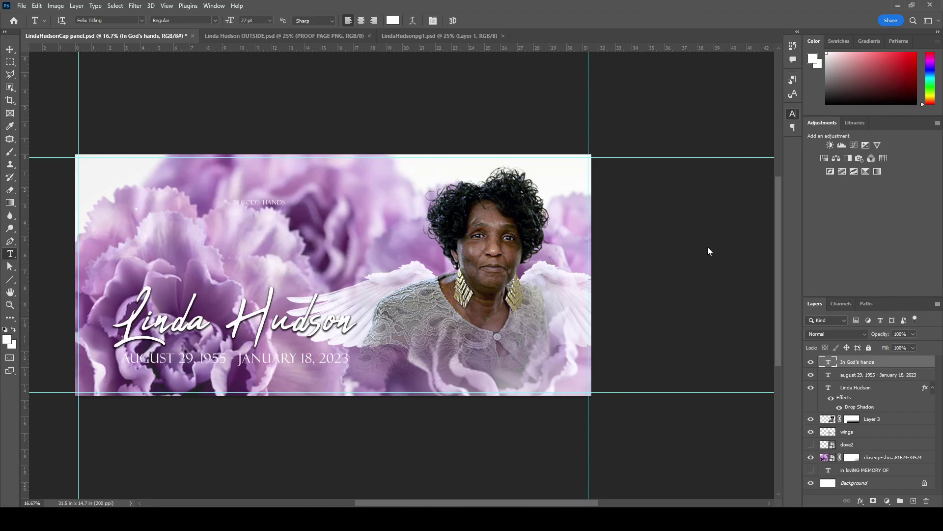
Enlarge the heading font from 48 pt to 72 pt and finally 100 pt
{"action": "type", "text": "48"}
{"action": "key", "text": "Return"}
{"action": "type", "text": "72"}
{"action": "key", "text": "Return"}
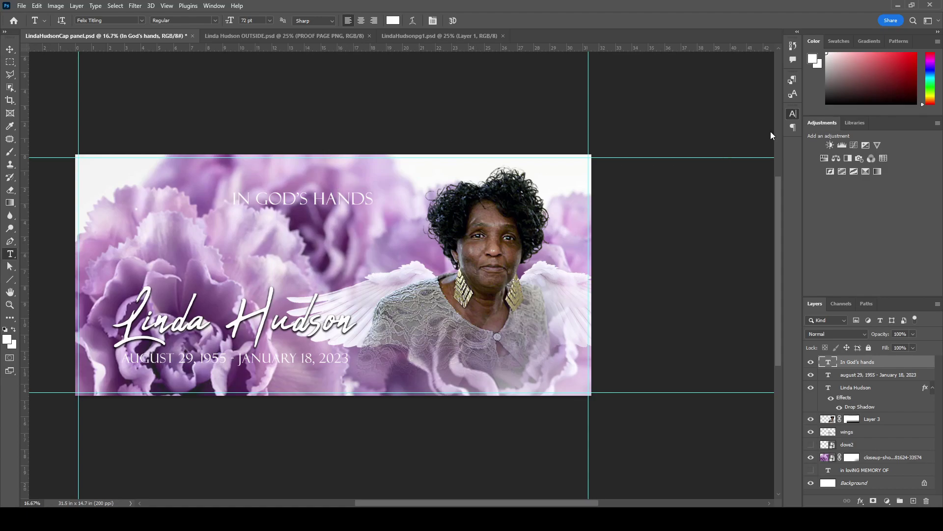
{"action": "type", "text": "100"}
{"action": "key", "text": "Return"}
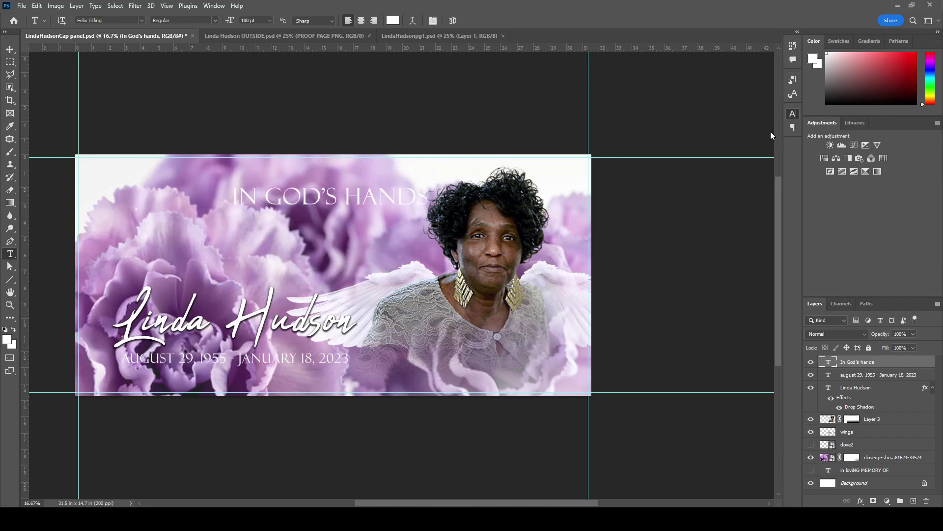
Move the heading left, raise the script name just beneath it, and shift the dates left
{"action": "left_click", "coordinate": [9, 49]}
{"action": "left_click_drag", "start_coordinate": [339, 197], "coordinate": [215, 225]}
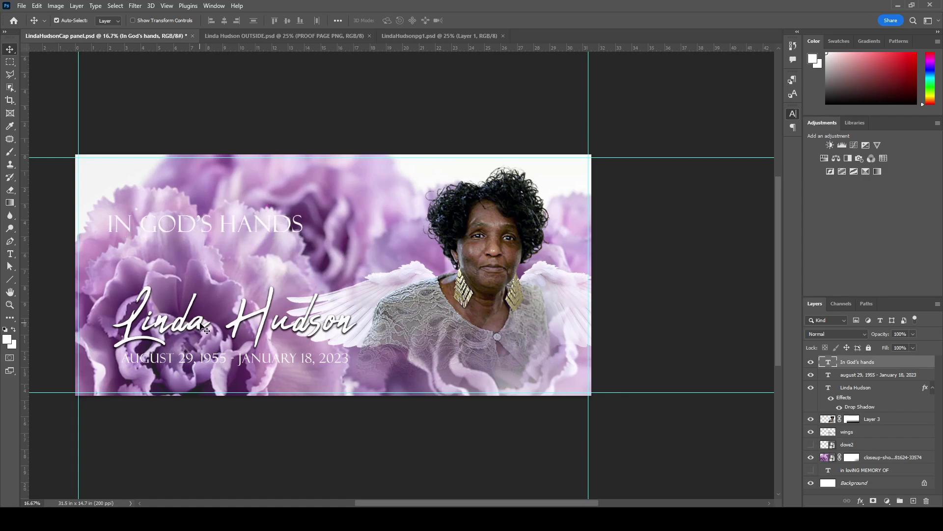
{"action": "left_click_drag", "start_coordinate": [200, 322], "coordinate": [193, 291]}
{"action": "mouse_move", "coordinate": [188, 280]}
{"action": "left_mouse_down"}
{"action": "mouse_move", "coordinate": [183, 273]}
{"action": "mouse_move", "coordinate": [185, 294]}
{"action": "left_mouse_up"}
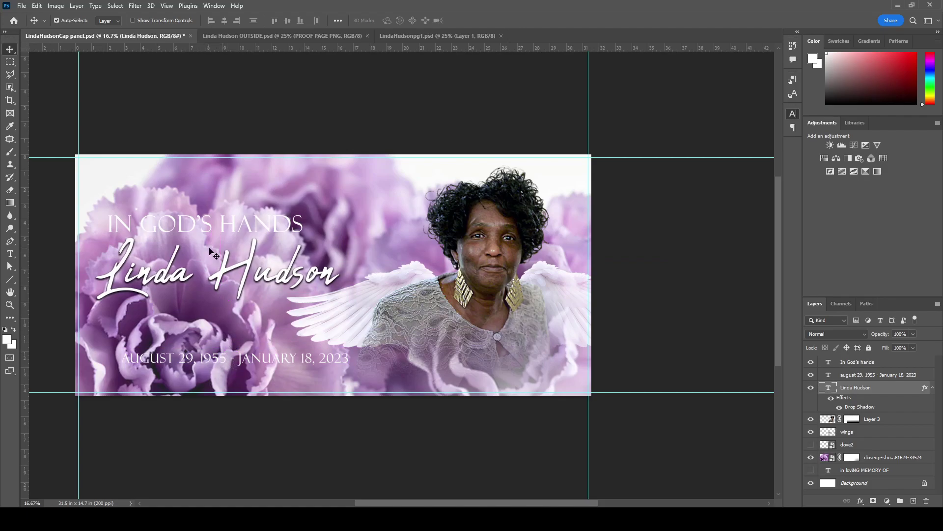
{"action": "left_click_drag", "start_coordinate": [265, 362], "coordinate": [241, 358]}
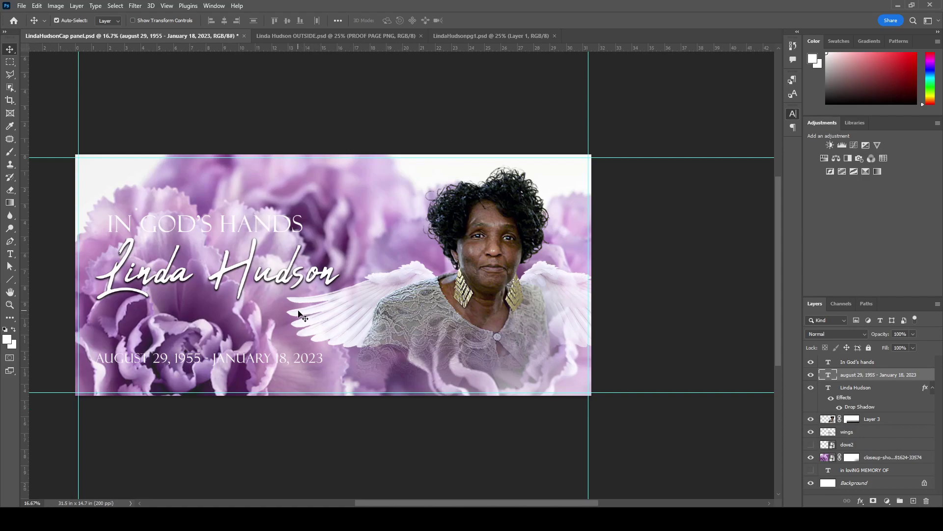
{"action": "left_click", "coordinate": [231, 220]}
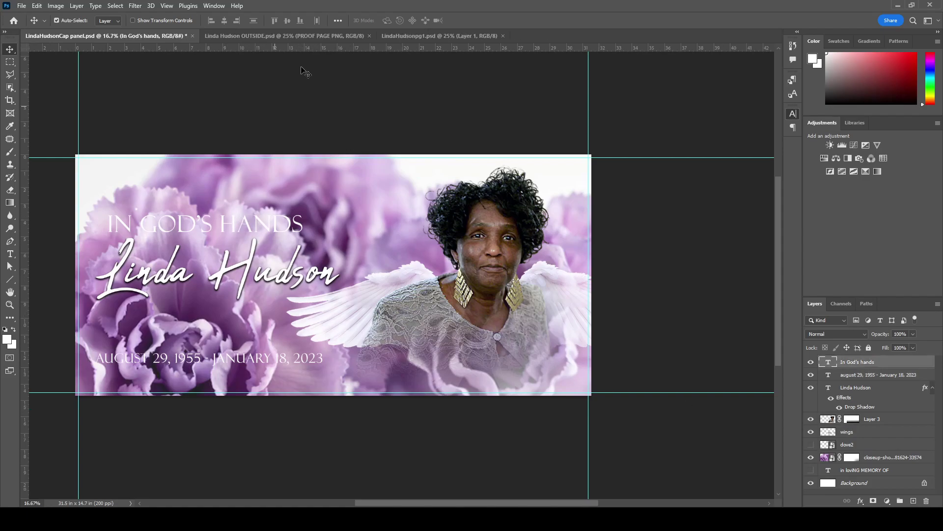
{"action": "left_click", "coordinate": [332, 35]}
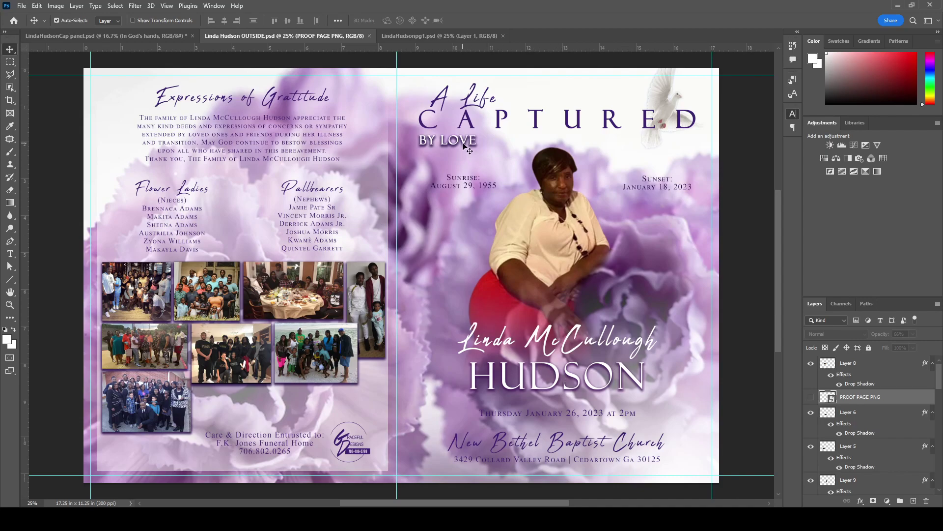
Check the style of the by love text on the OUTSIDE.psd cover, then return to the cap panel
{"action": "left_click", "coordinate": [464, 145]}
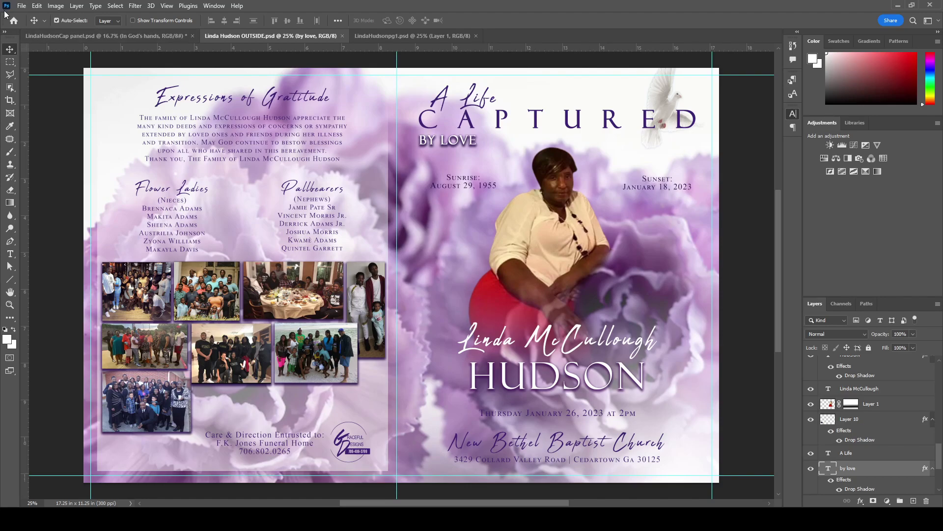
{"action": "left_click", "coordinate": [105, 35]}
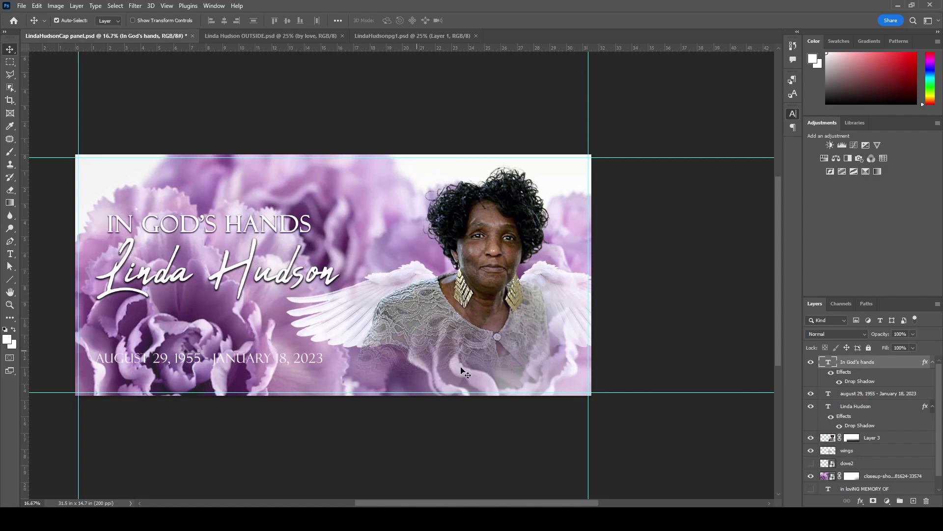
Set the wings layer opacity to 89% and delete the carnation background's layer mask
{"action": "left_click", "coordinate": [877, 452]}
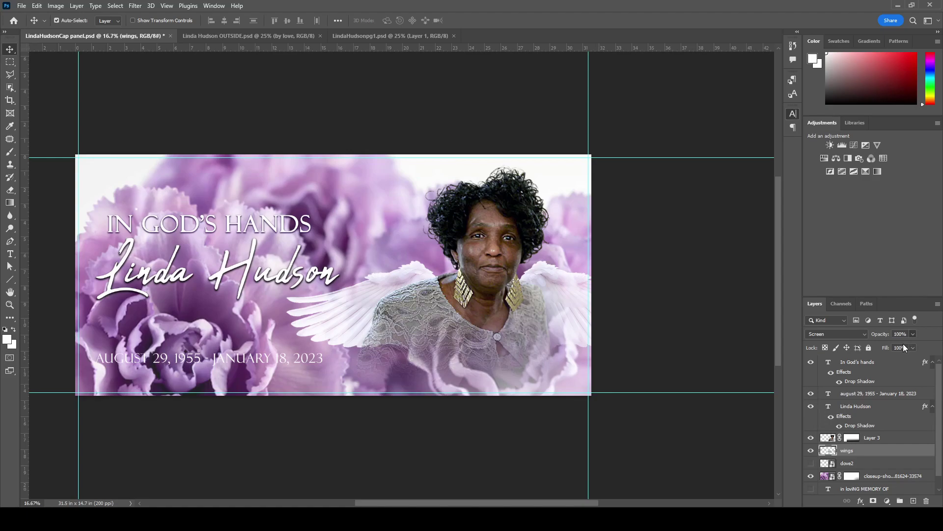
{"action": "key", "text": "7"}
{"action": "key", "text": "7"}
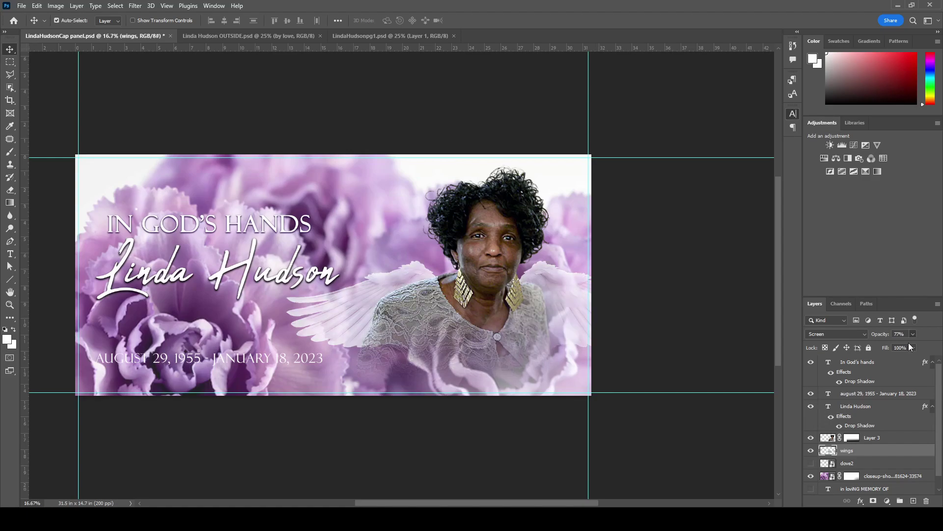
{"action": "key", "text": "8"}
{"action": "key", "text": "9"}
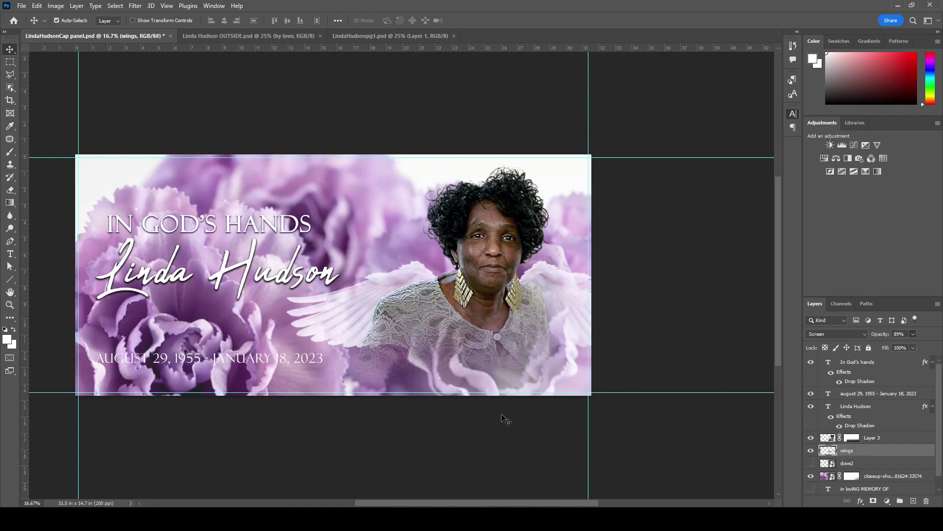
{"action": "left_click", "coordinate": [853, 476]}
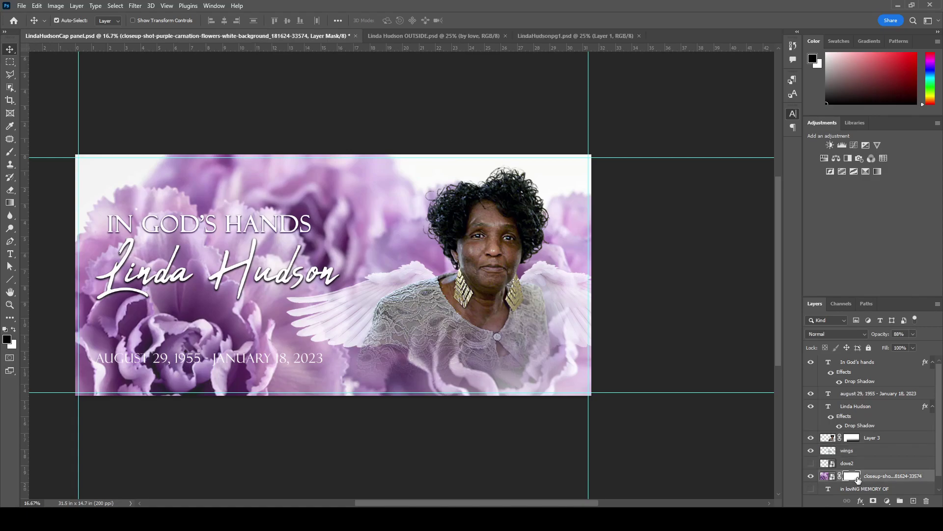
{"action": "key", "text": "Delete"}
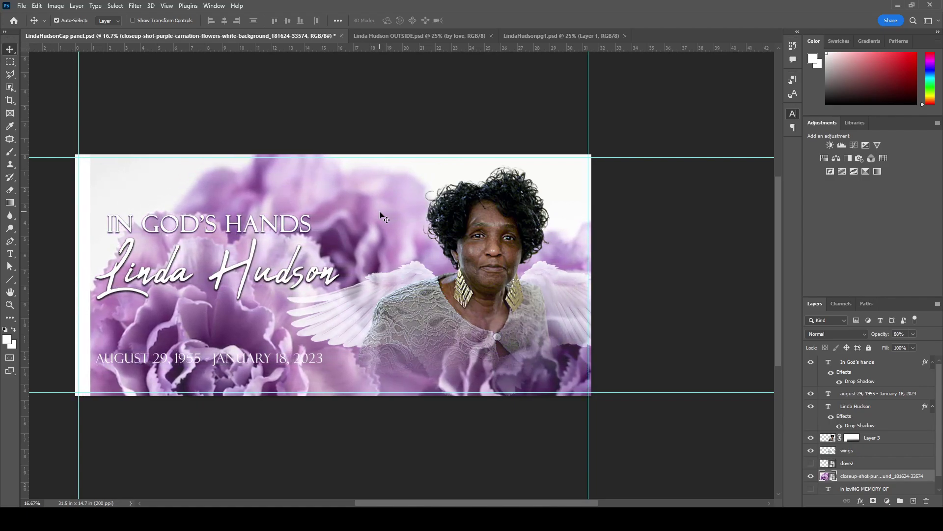
Scale the carnation background up to about 431% and nudge it slightly into place
{"action": "key", "text": "ctrl+minus"}
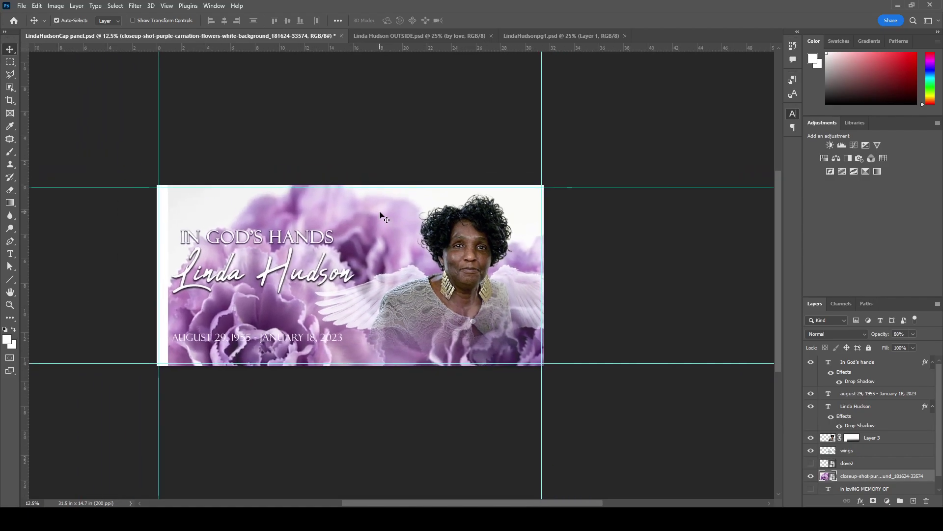
{"action": "key", "text": "ctrl+plus"}
{"action": "key", "text": "ctrl+minus"}
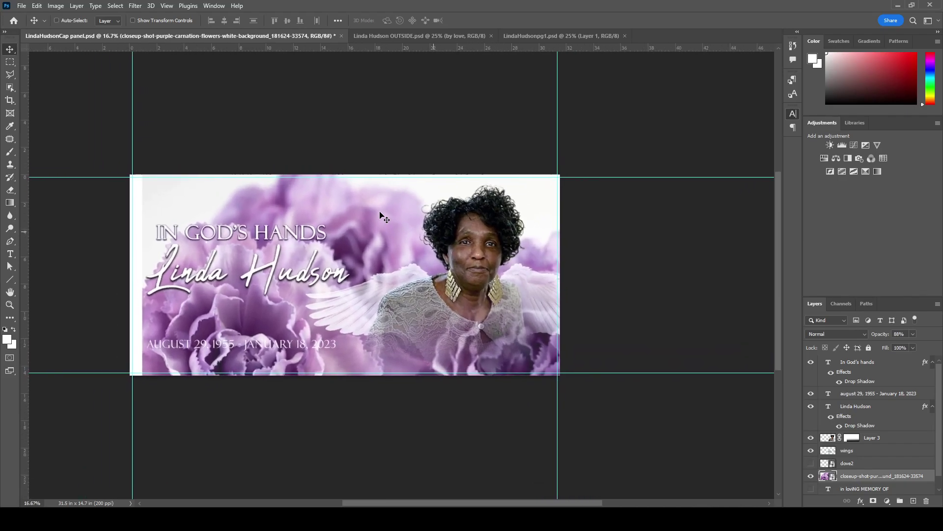
{"action": "key", "text": "ctrl+t"}
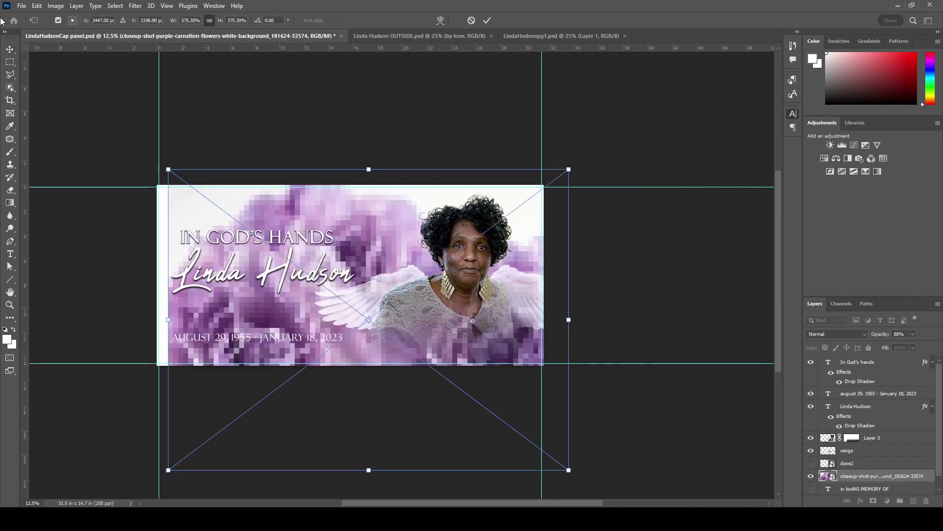
{"action": "left_click_drag", "start_coordinate": [167, 172], "coordinate": [105, 133]}
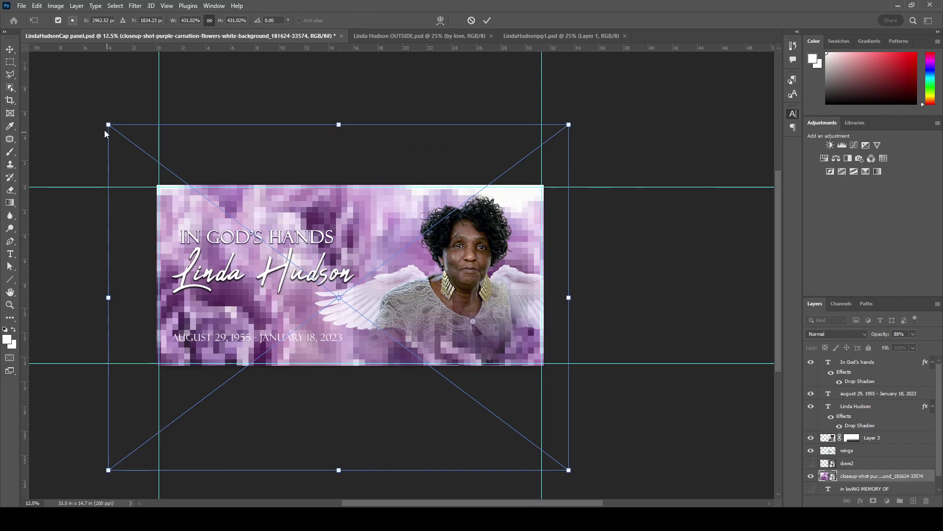
{"action": "key", "text": "Return"}
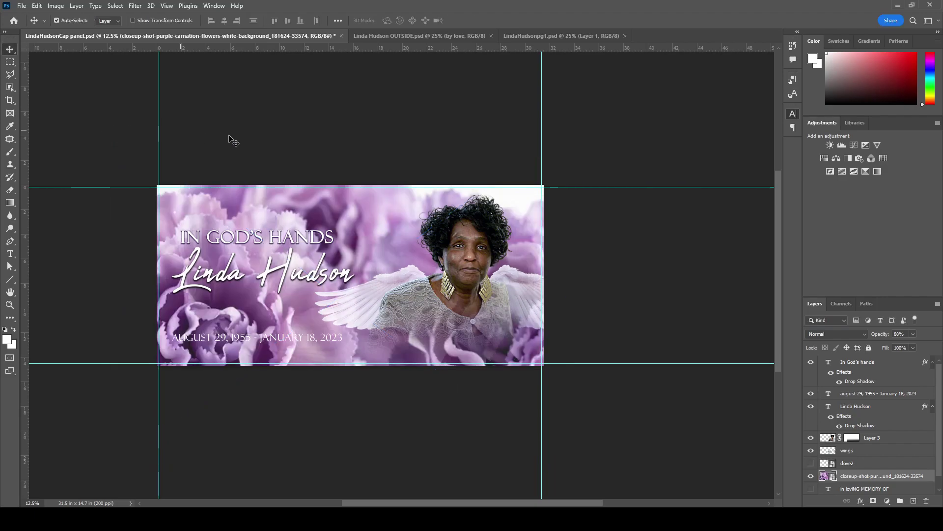
{"action": "left_click_drag", "start_coordinate": [337, 211], "coordinate": [359, 217]}
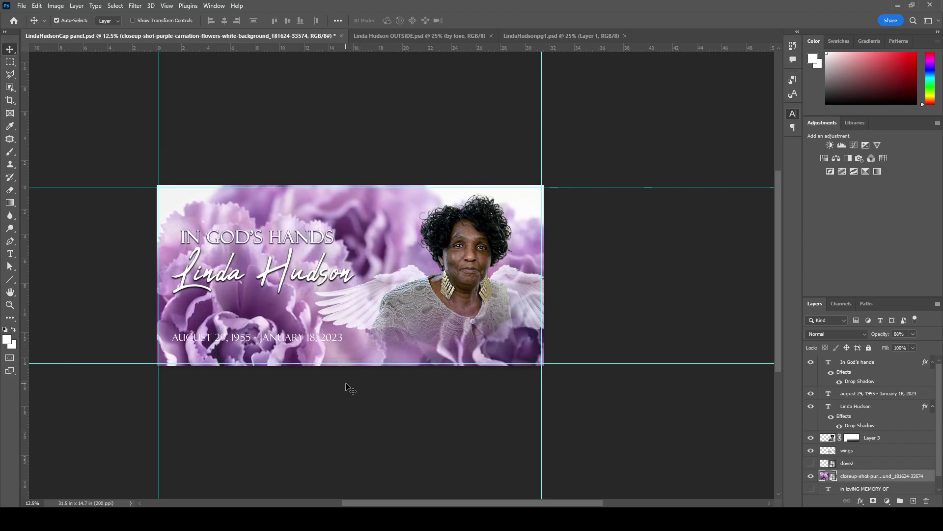
Add a layer mask to the flower background and fade its lower-left flowers to white with a gradient
{"action": "left_click", "coordinate": [874, 502]}
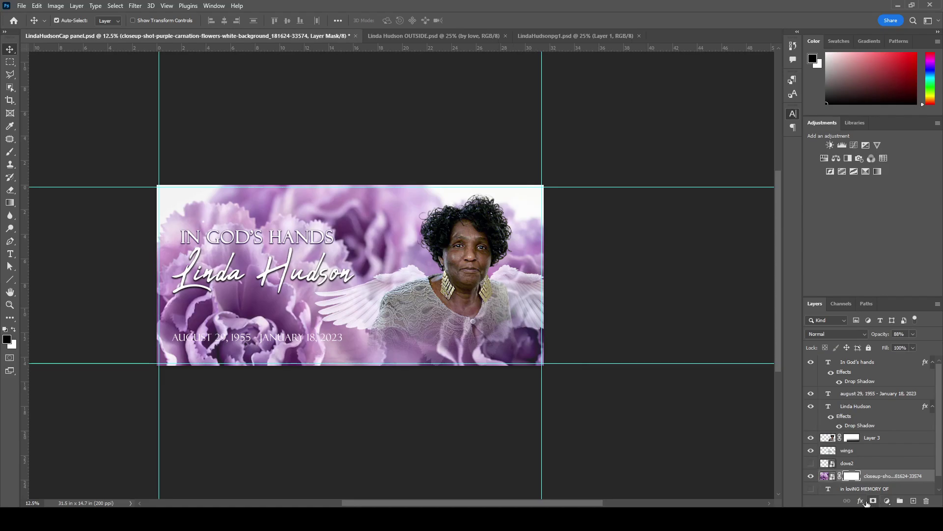
{"action": "left_click", "coordinate": [10, 203]}
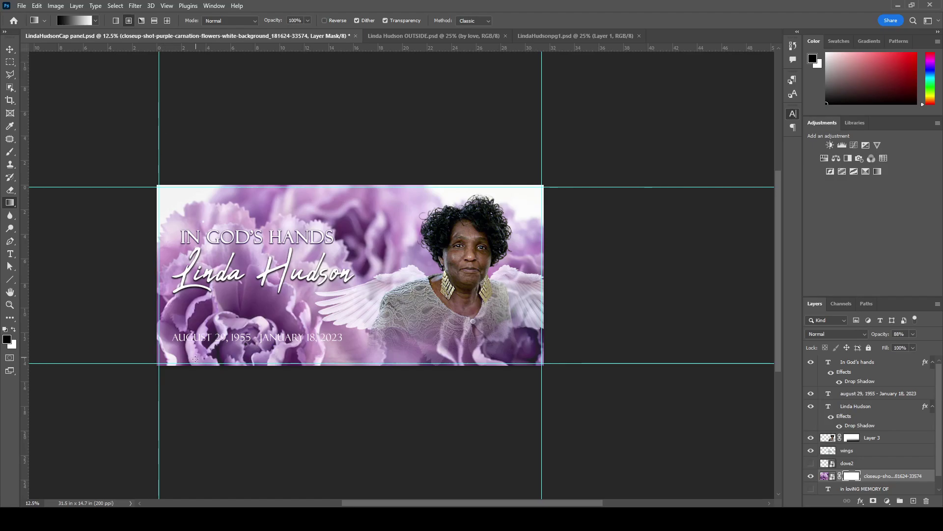
{"action": "left_click_drag", "start_coordinate": [160, 365], "coordinate": [306, 237]}
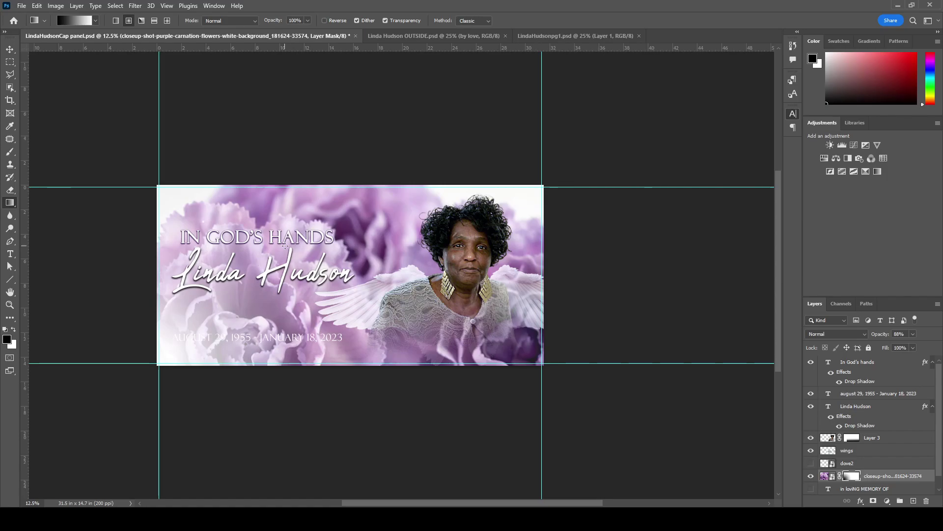
Nudge the flower background slightly left, then bring up the outside program-cover document
{"action": "left_click", "coordinate": [14, 49]}
{"action": "mouse_move", "coordinate": [358, 210]}
{"action": "left_mouse_down"}
{"action": "mouse_move", "coordinate": [334, 209]}
{"action": "mouse_move", "coordinate": [350, 211]}
{"action": "left_mouse_up"}
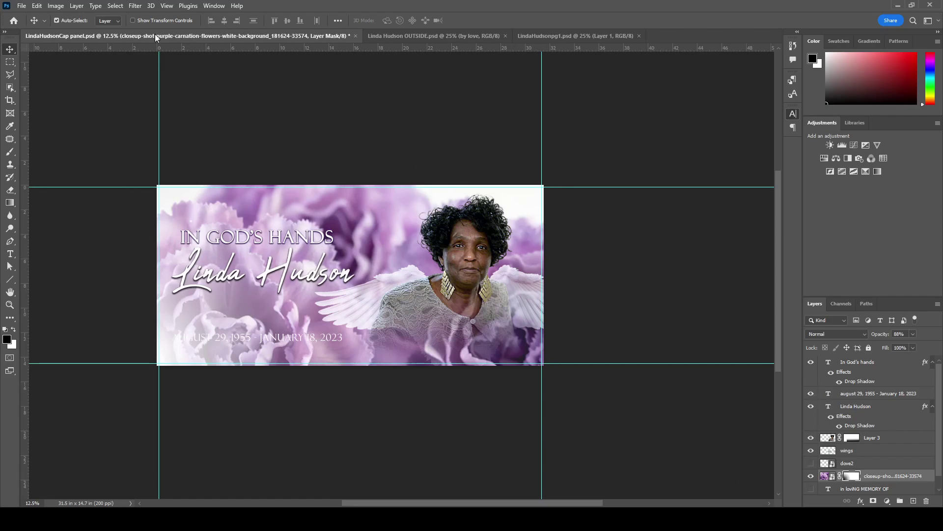
{"action": "left_click", "coordinate": [393, 34]}
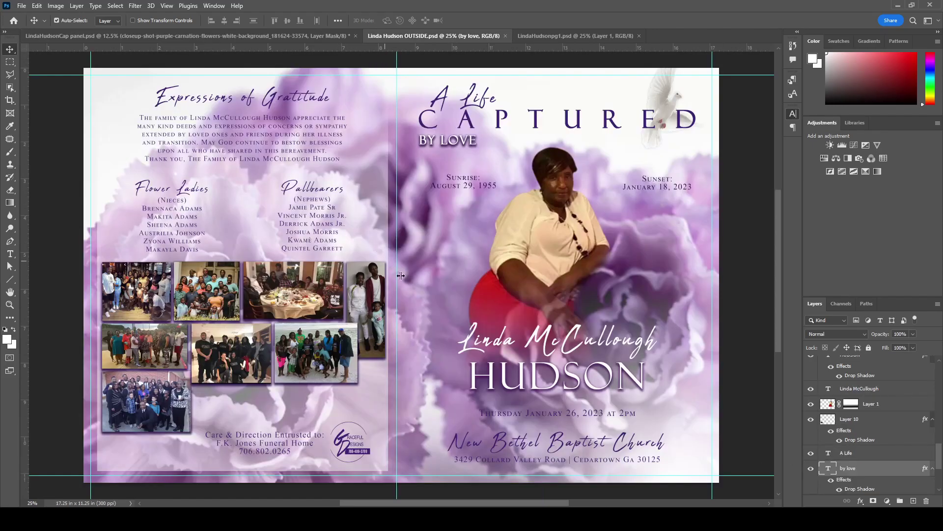
Select the cover's Expressions of Gratitude text layer and check it with the Type tool and Eyedropper
{"action": "left_click", "coordinate": [317, 102]}
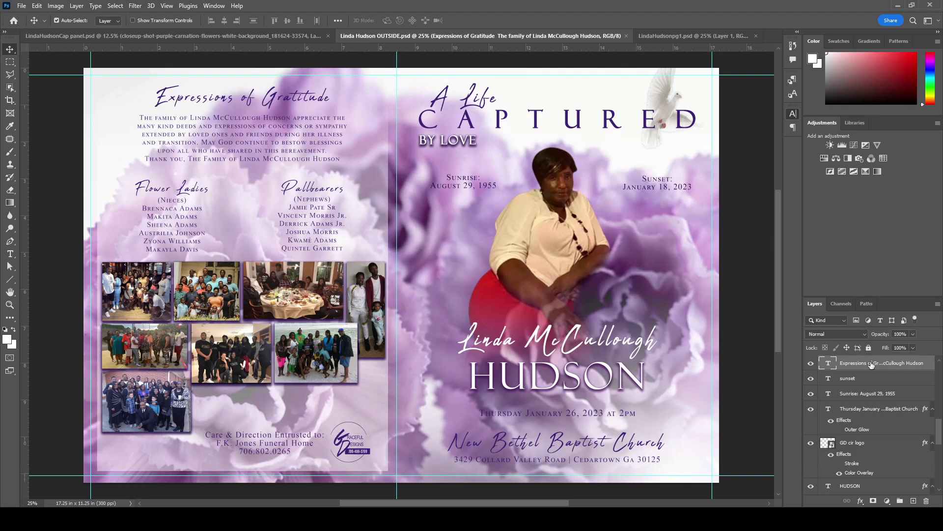
{"action": "left_click", "coordinate": [10, 254]}
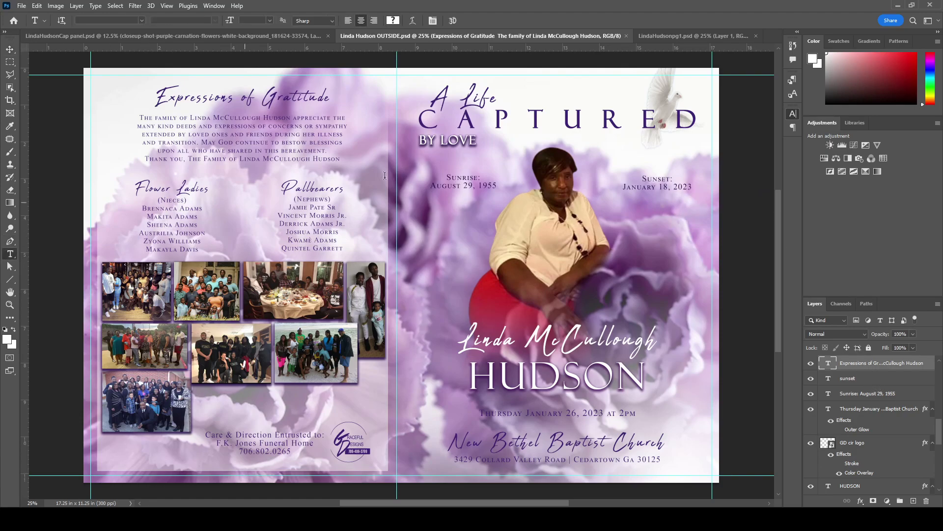
{"action": "key", "text": "i"}
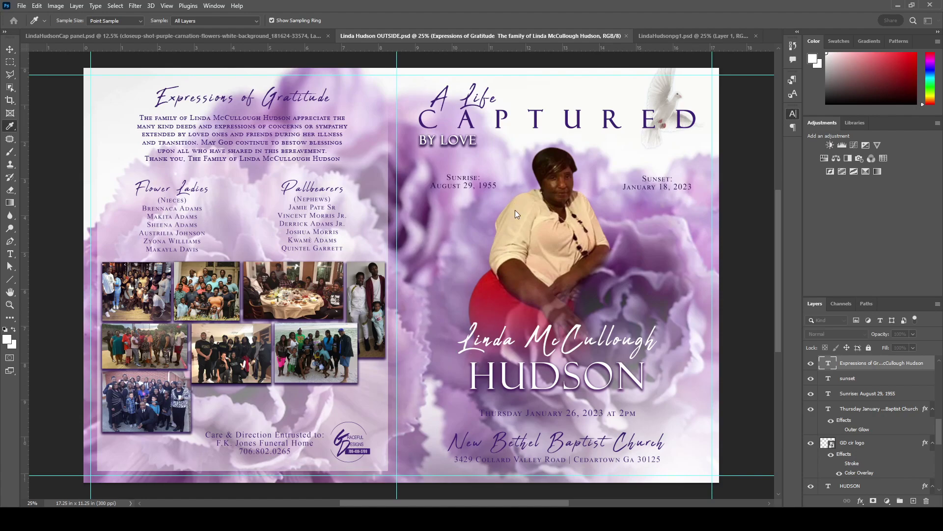
On the cap panel, select the date line layer and sample purple from the design
{"action": "key", "text": "t"}
{"action": "left_click", "coordinate": [177, 36]}
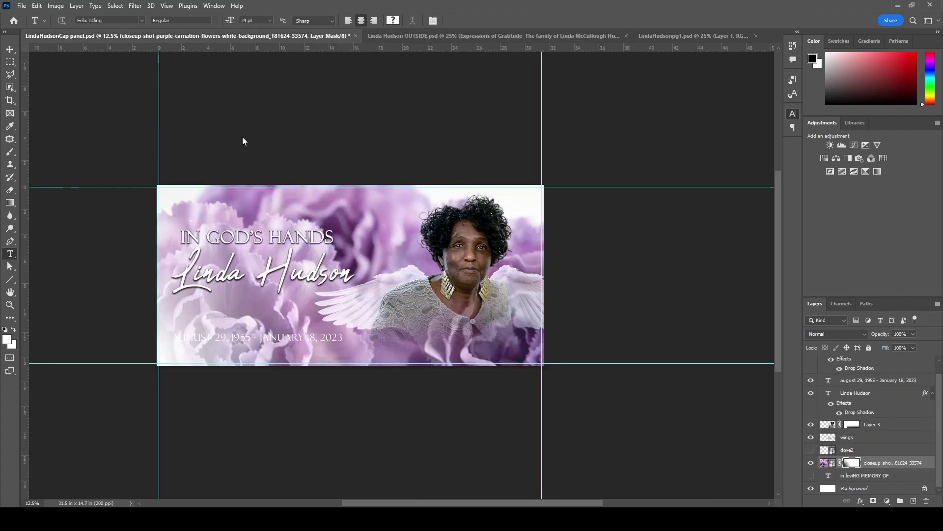
{"action": "left_click", "coordinate": [864, 380]}
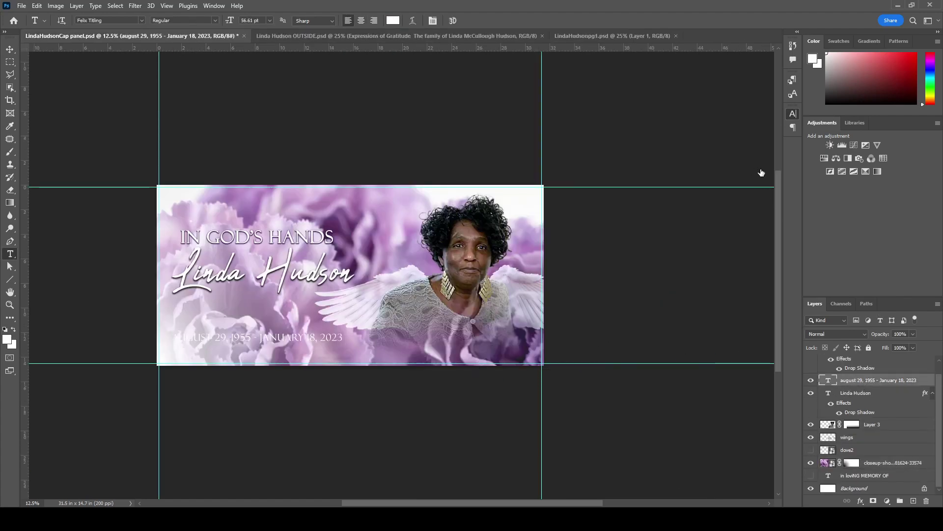
{"action": "key", "text": "i"}
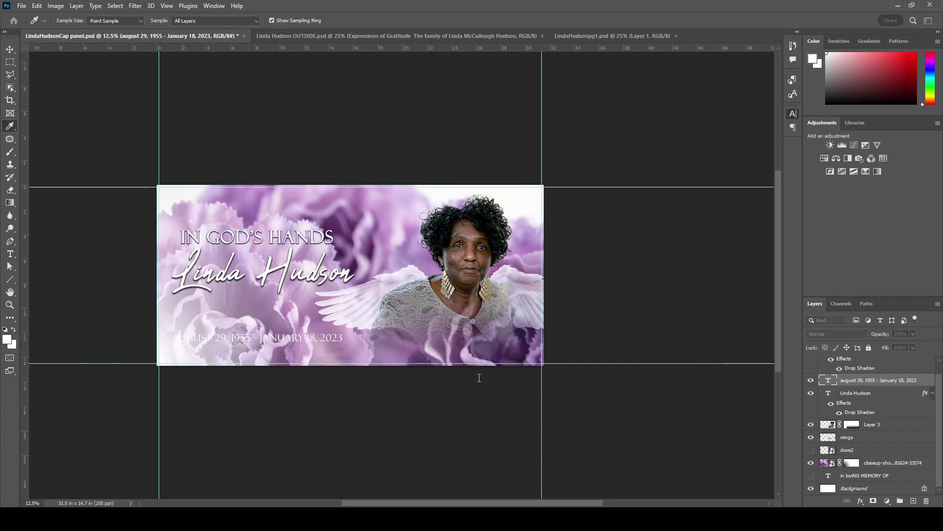
{"action": "left_click", "coordinate": [469, 352]}
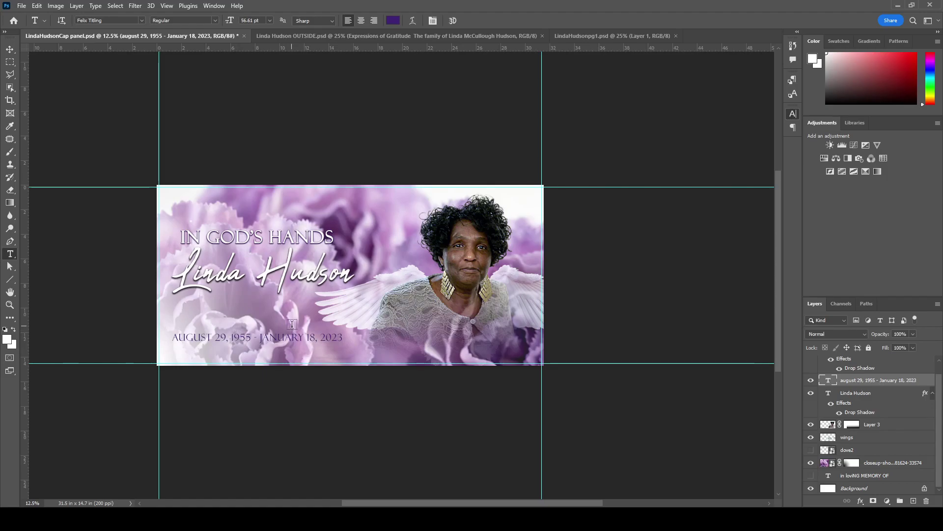
Zoom in and widen the date line's letter spacing, then commit the text edit
{"action": "key", "text": "ctrl+plus"}
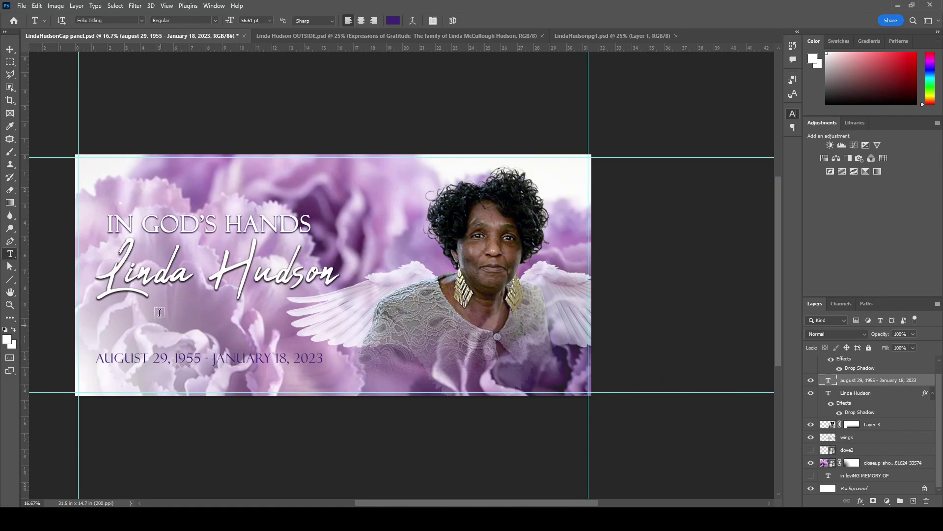
{"action": "triple_click", "coordinate": [228, 359]}
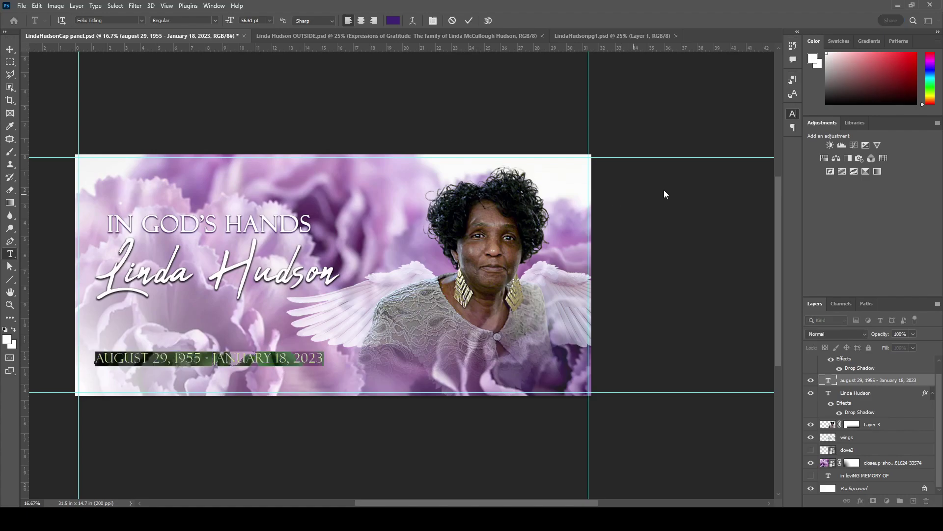
{"action": "key", "text": "alt+Right"}
{"action": "key", "text": "alt+Right"}
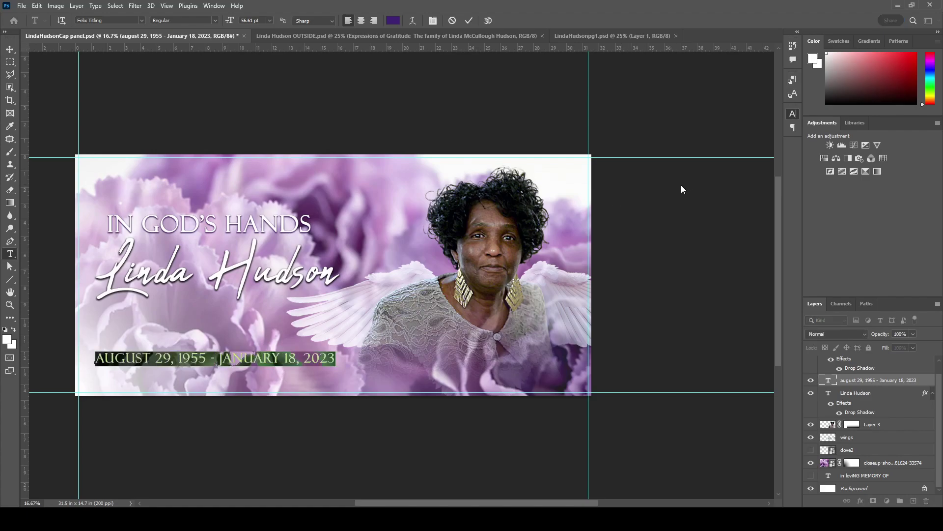
{"action": "left_click", "coordinate": [907, 379]}
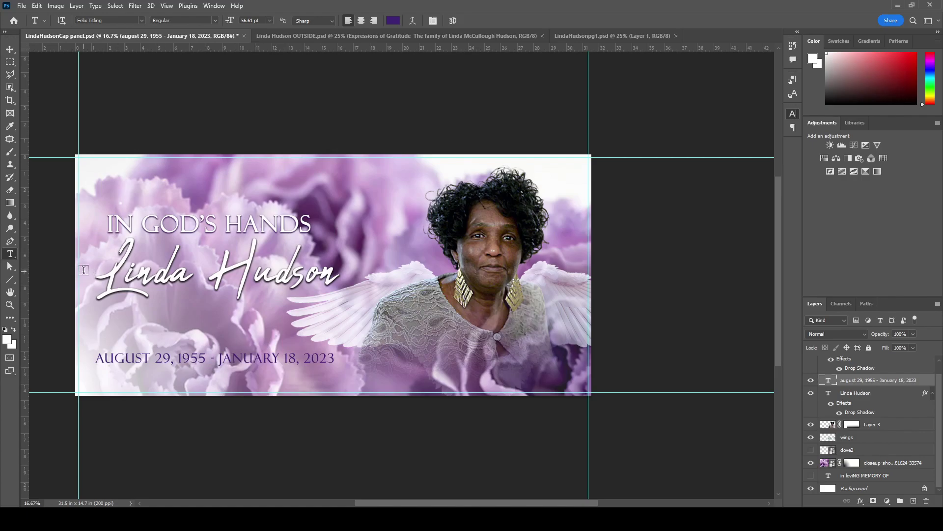
Drag the name down above the dates and the IN GOD'S HANDS heading above the name
{"action": "left_click", "coordinate": [10, 49]}
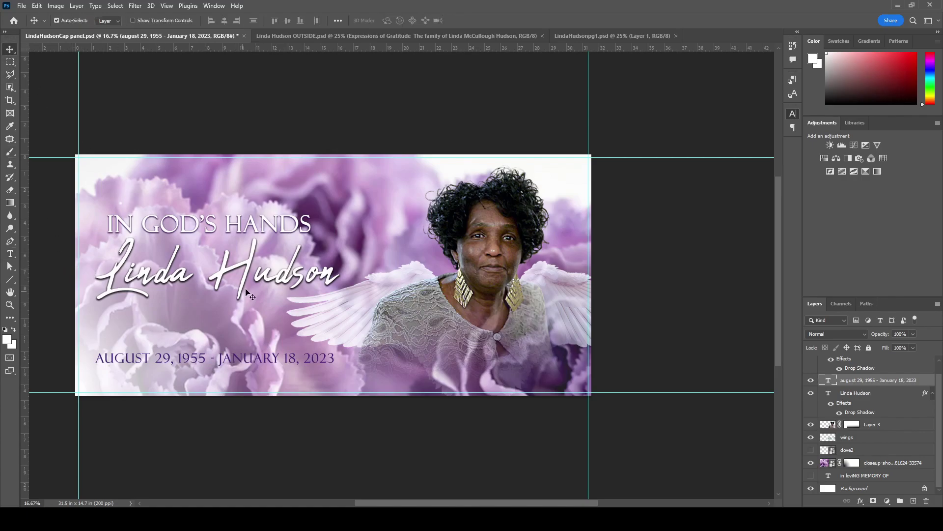
{"action": "left_click_drag", "start_coordinate": [248, 279], "coordinate": [244, 318]}
{"action": "left_click_drag", "start_coordinate": [225, 227], "coordinate": [213, 260]}
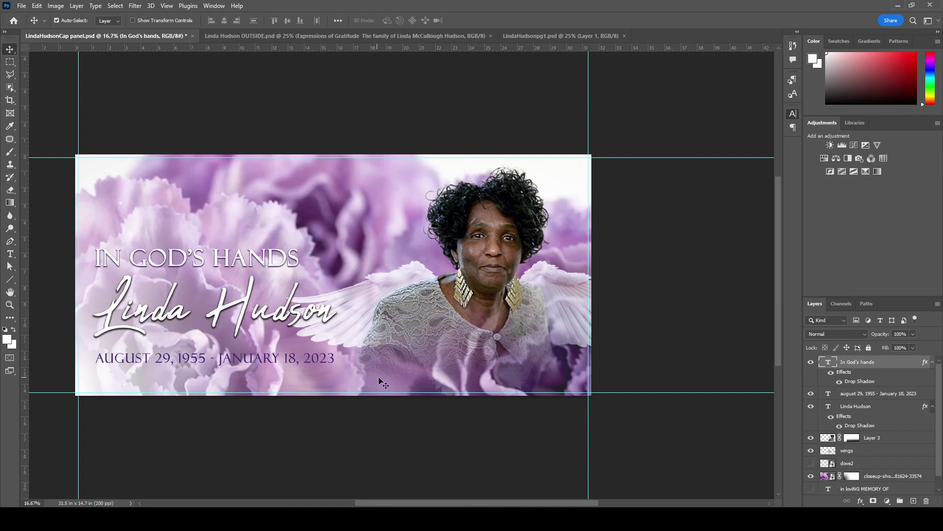
{"action": "left_click", "coordinate": [568, 381]}
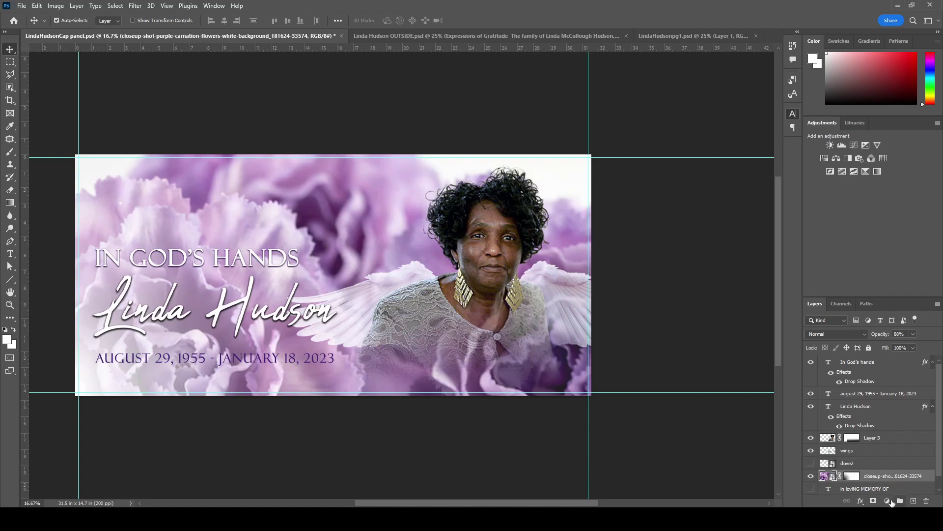
Add a mask, set a Diamond gradient, discard the extra mask, and open the embedded carnation photo
{"action": "left_click", "coordinate": [873, 500]}
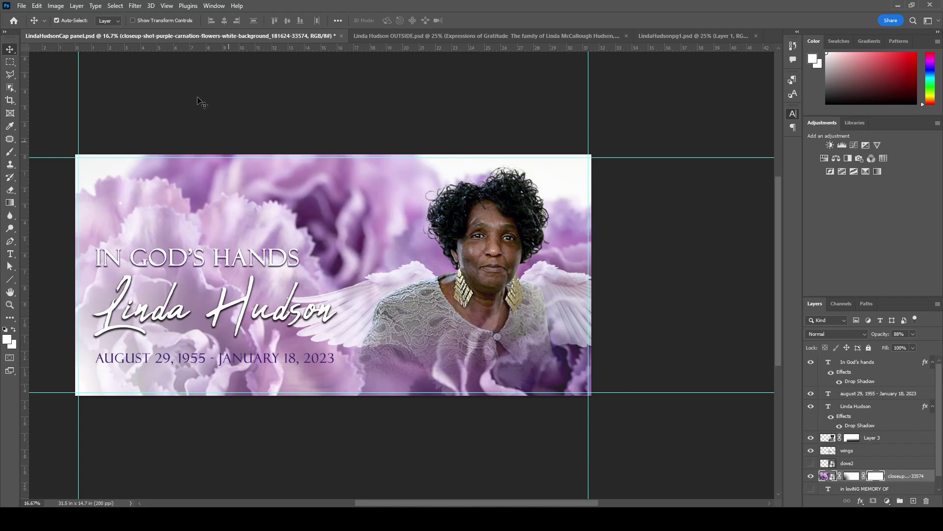
{"action": "left_click", "coordinate": [10, 203]}
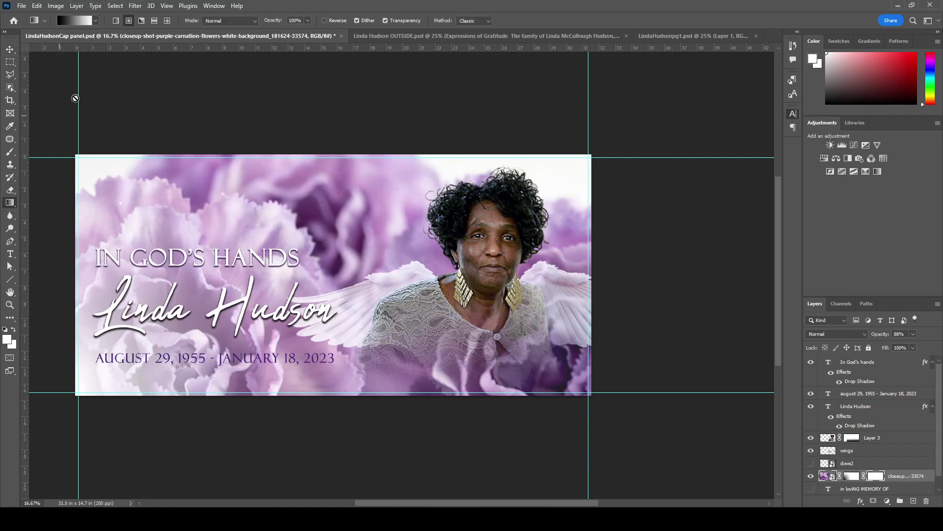
{"action": "left_click", "coordinate": [167, 21]}
{"action": "left_click_drag", "start_coordinate": [876, 478], "coordinate": [927, 504]}
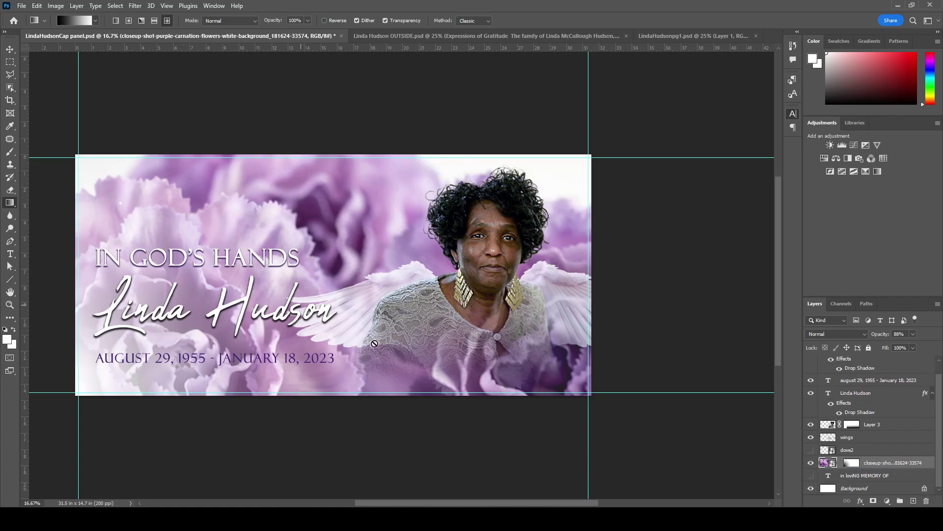
{"action": "double_click", "coordinate": [830, 468]}
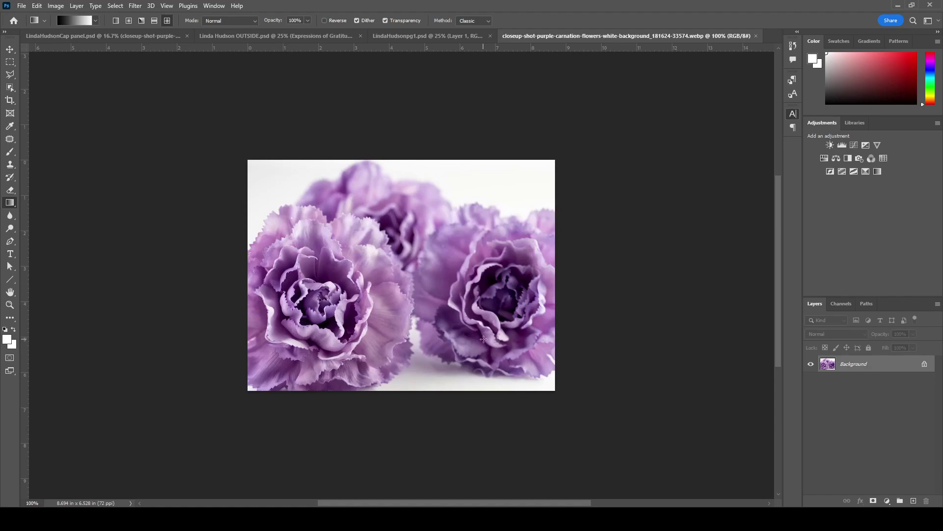
Mask the carnation photo with linear then radial gradients fading its lower-left, then return to the cap panel
{"action": "left_click", "coordinate": [873, 501]}
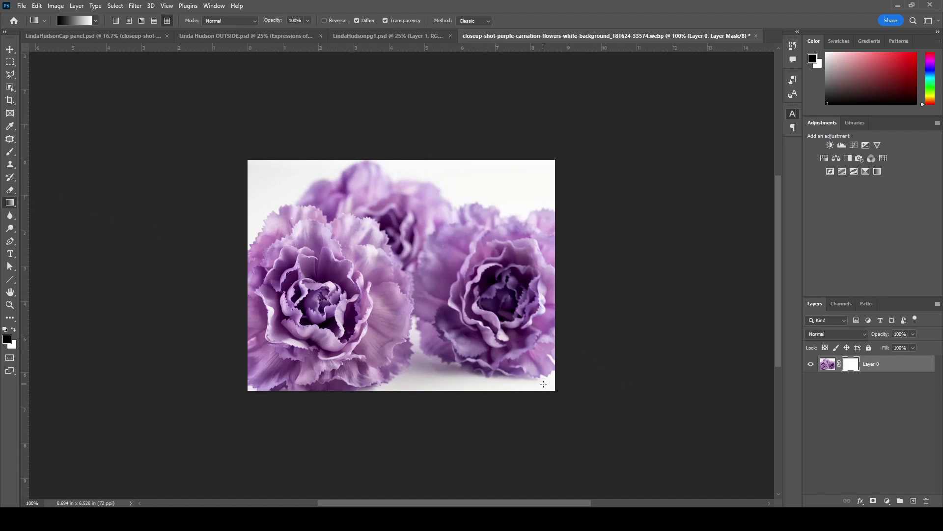
{"action": "left_click_drag", "start_coordinate": [543, 384], "coordinate": [509, 300]}
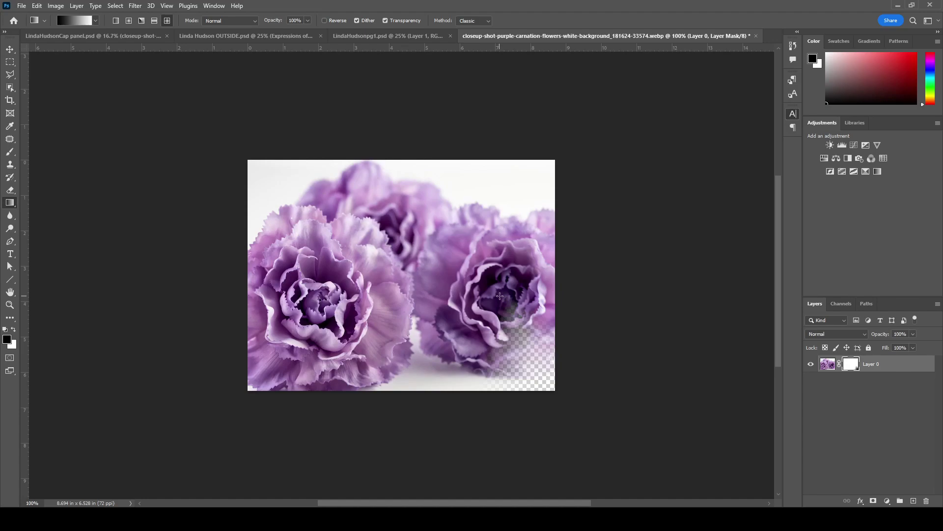
{"action": "left_click", "coordinate": [128, 20]}
{"action": "left_click_drag", "start_coordinate": [322, 292], "coordinate": [318, 293]}
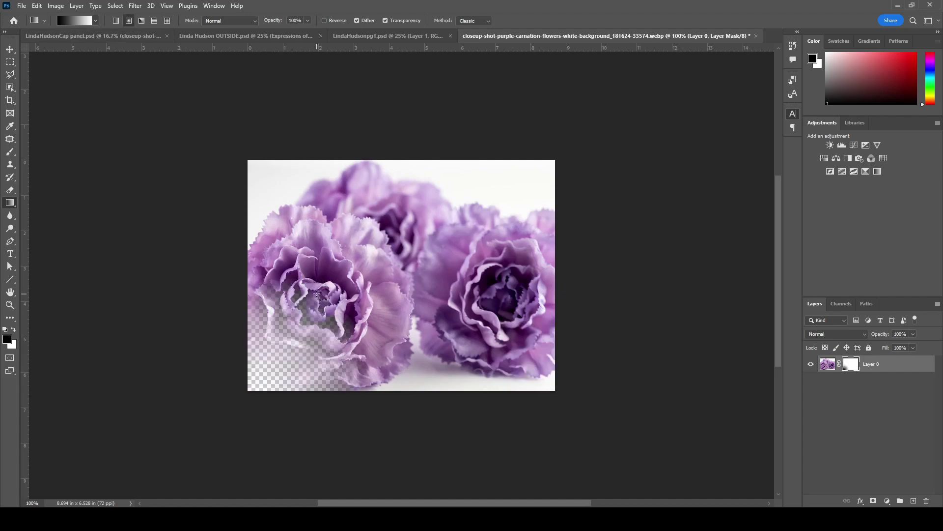
{"action": "left_click", "coordinate": [411, 36]}
{"action": "left_click", "coordinate": [81, 36]}
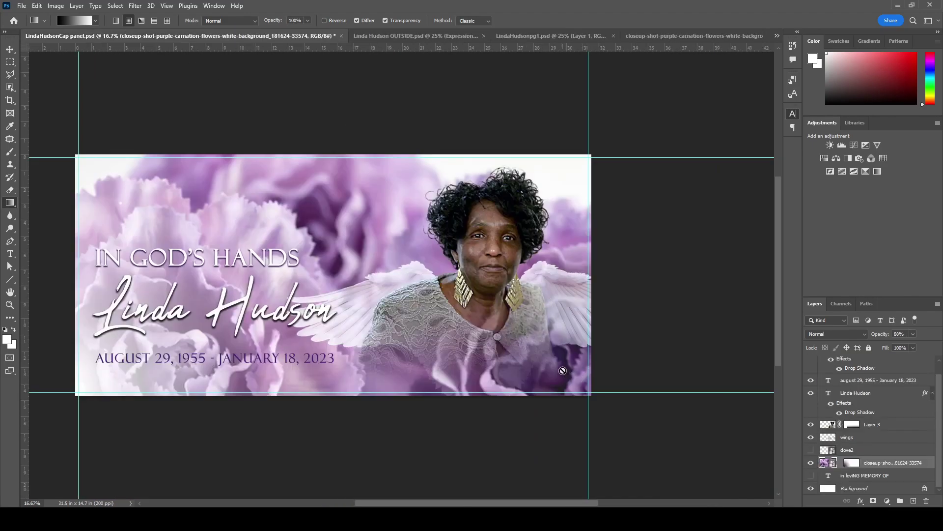
Select Layer 3, then the flower layer, and save the cap panel with Ctrl+S
{"action": "left_click", "coordinate": [10, 49]}
{"action": "left_click", "coordinate": [465, 302]}
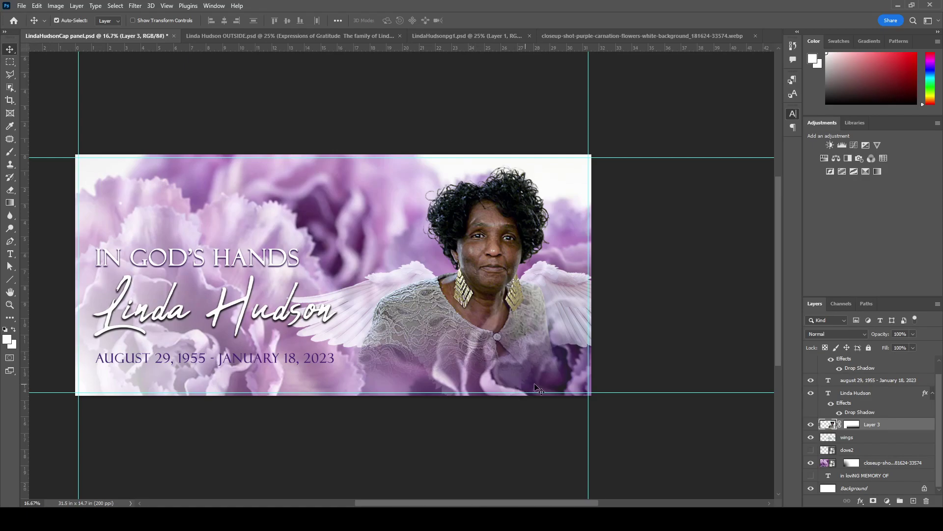
{"action": "left_click", "coordinate": [559, 383]}
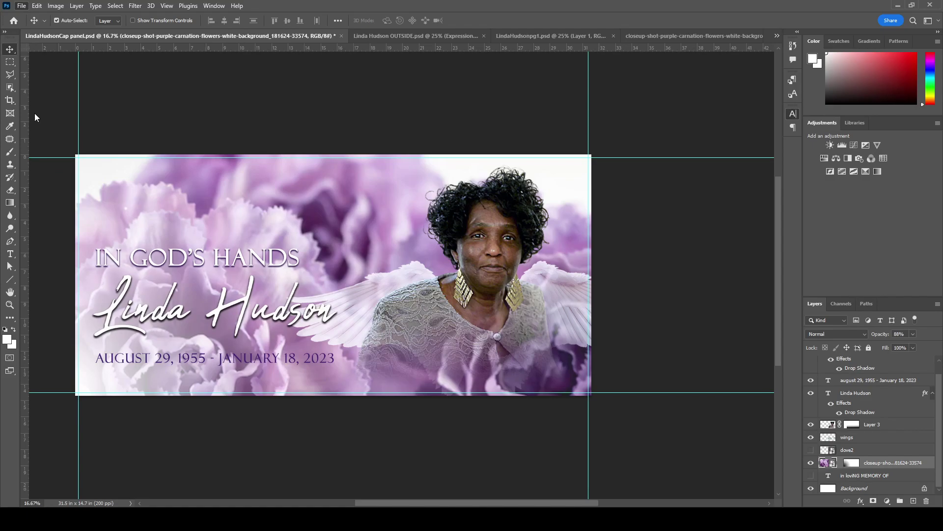
{"action": "key", "text": "ctrl+s"}
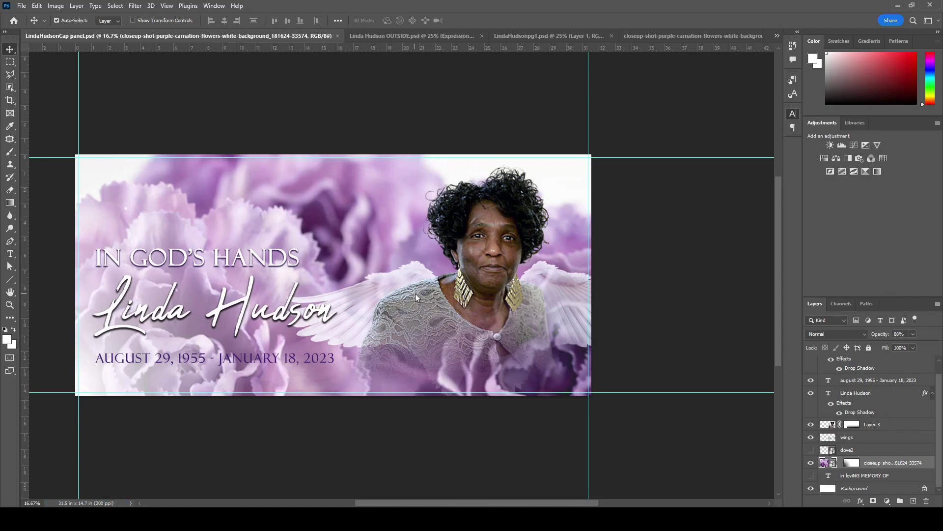